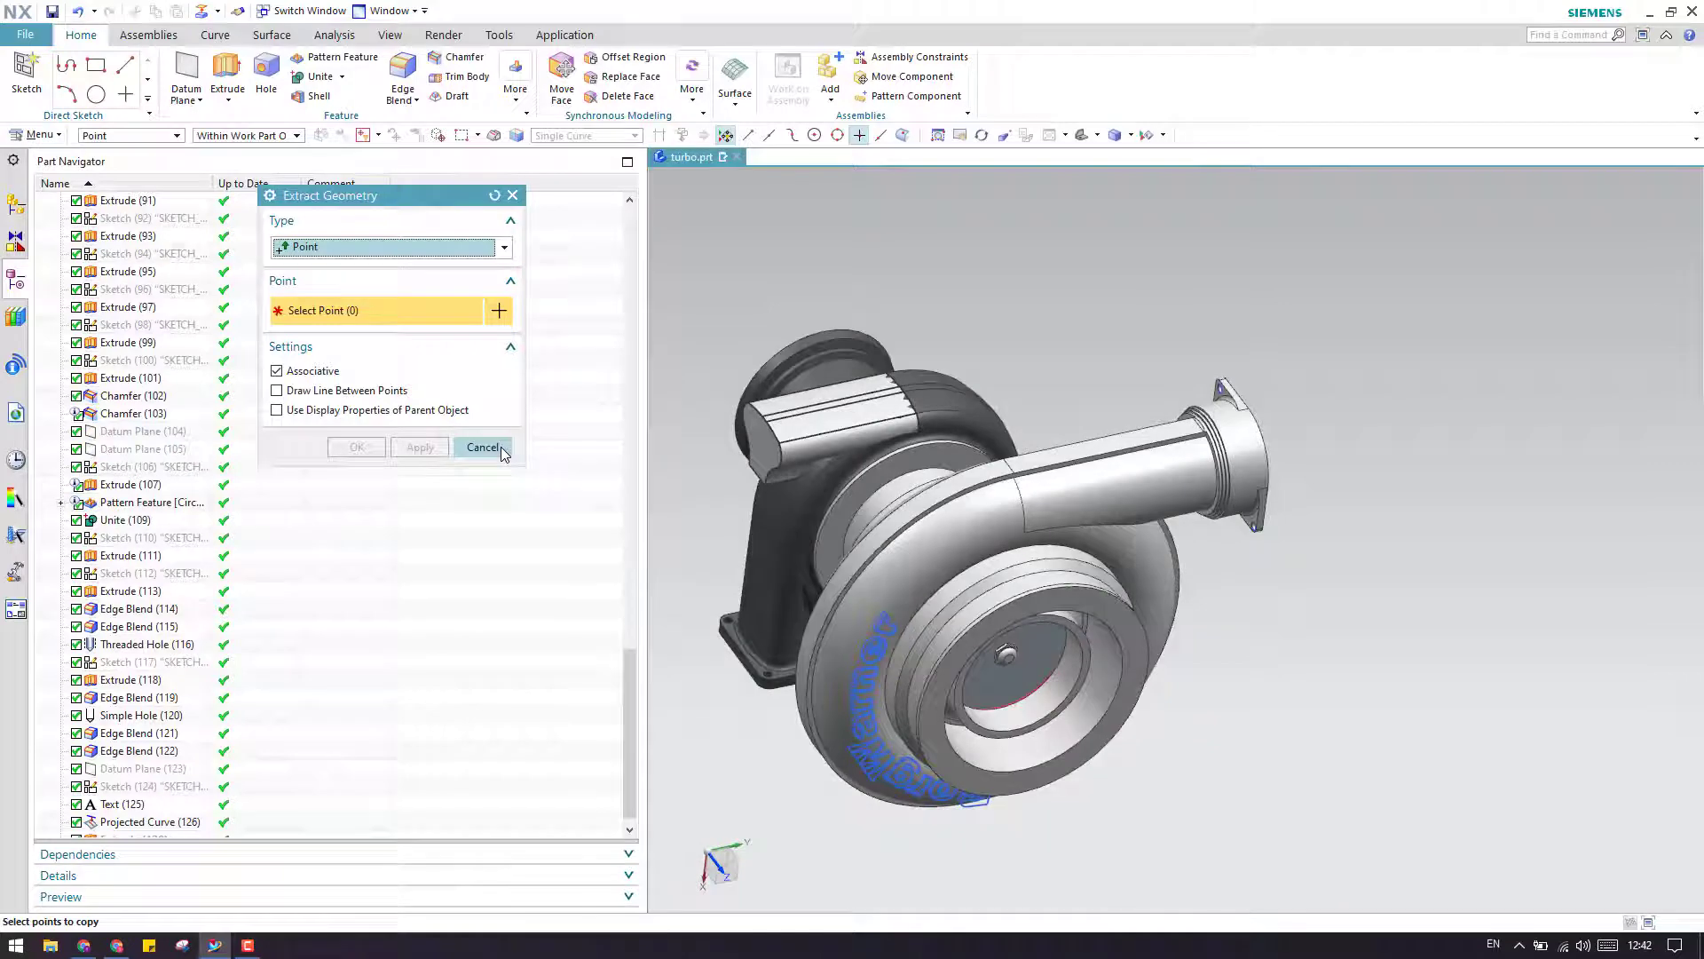
Step: Leave Extract Geometry and create a datum point on the curved edge of the outlet flange's lug
{"action": "left_click", "coordinate": [501, 446]}
{"action": "left_click", "coordinate": [198, 99]}
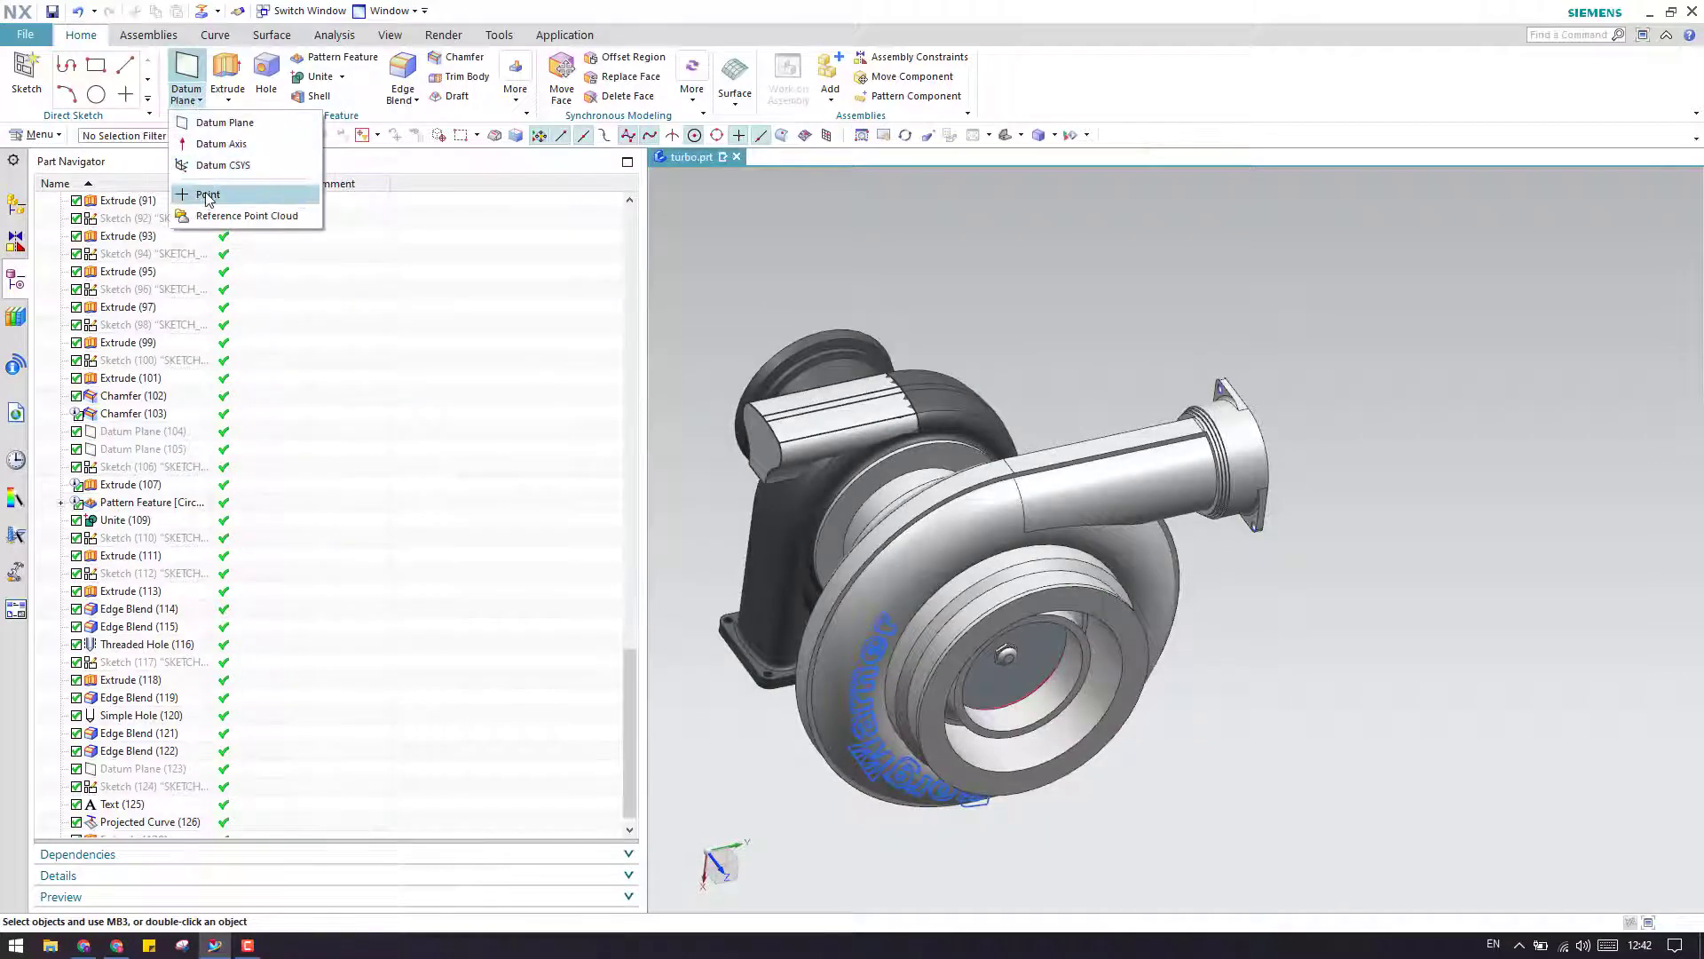
{"action": "left_click", "coordinate": [208, 194]}
{"action": "scroll", "coordinate": [1237, 380], "scroll_direction": "up", "scroll_amount": 5}
{"action": "scroll", "coordinate": [1251, 346], "scroll_direction": "up", "scroll_amount": 6}
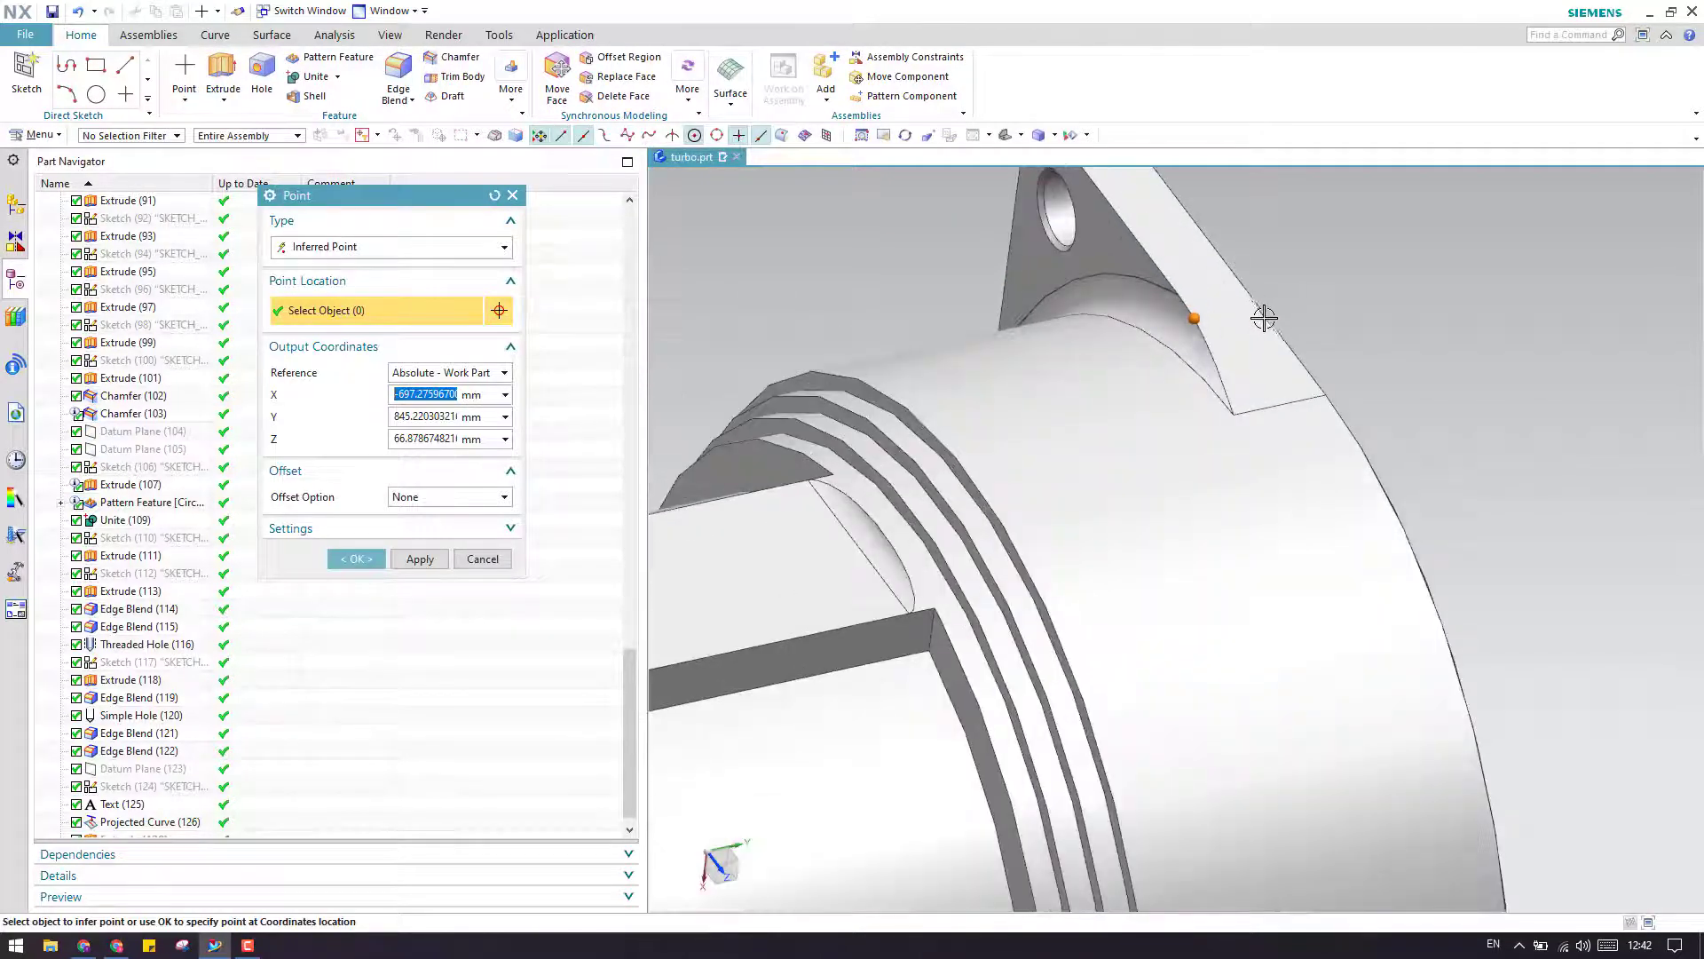
{"action": "left_click", "coordinate": [359, 559]}
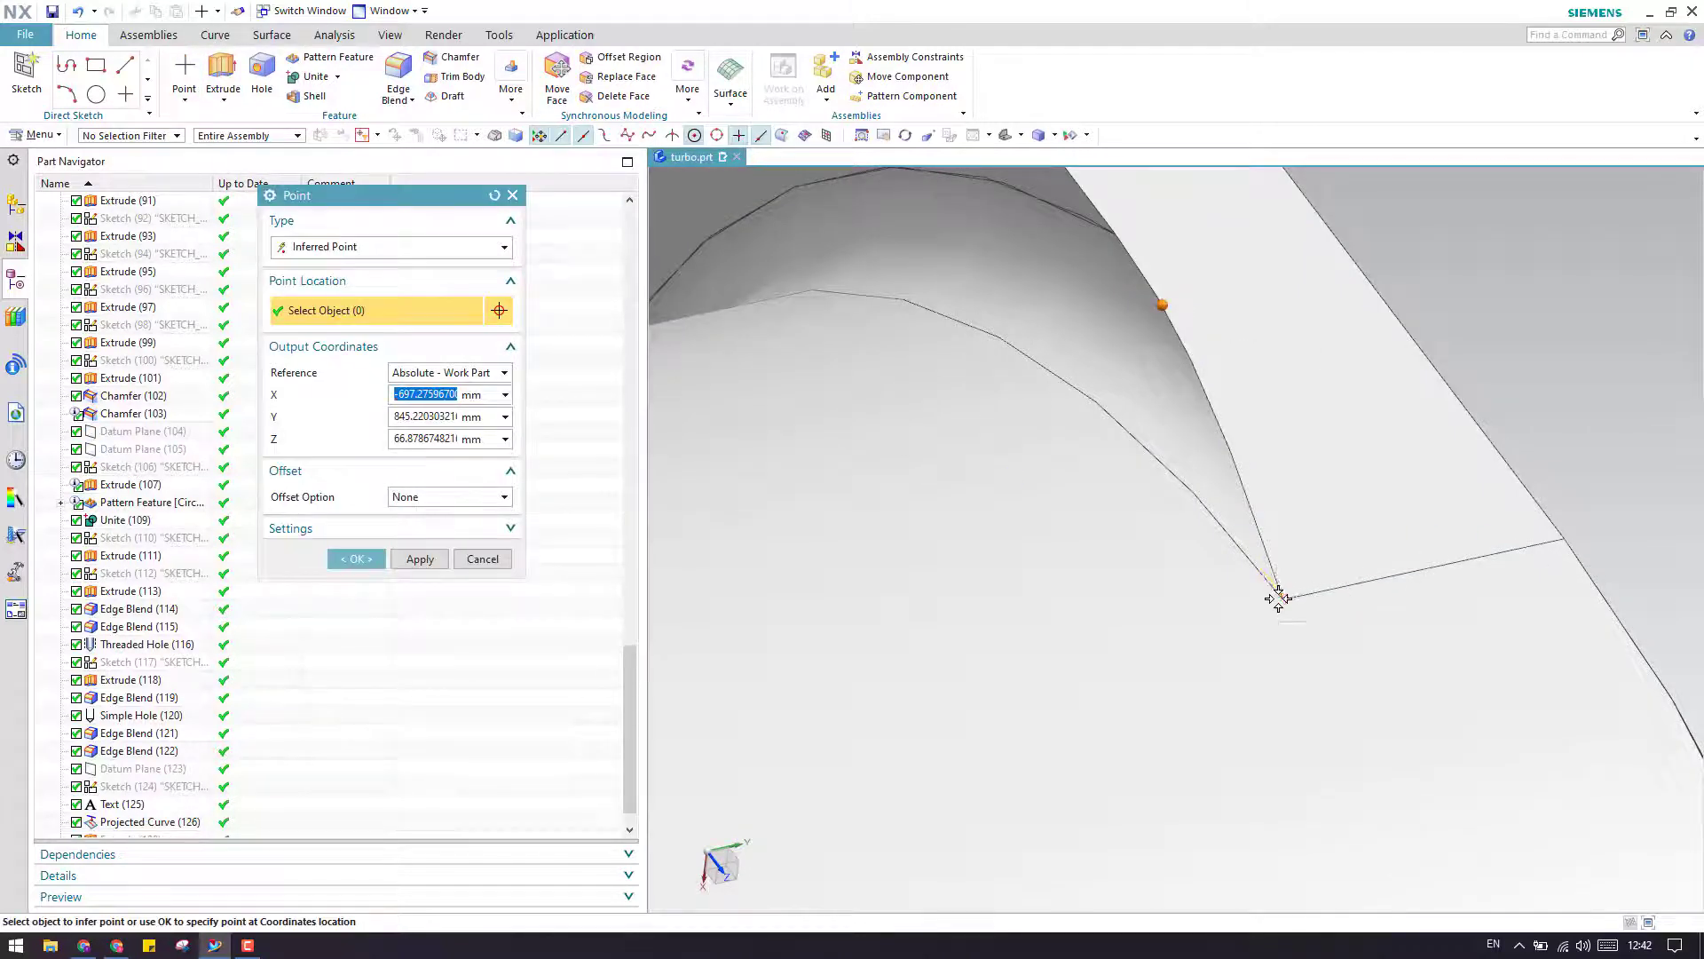
Step: Create two more points at both ends of the short straight edge where the flange lug meets the cylinder
{"action": "left_click", "coordinate": [1281, 597]}
{"action": "left_click", "coordinate": [373, 561]}
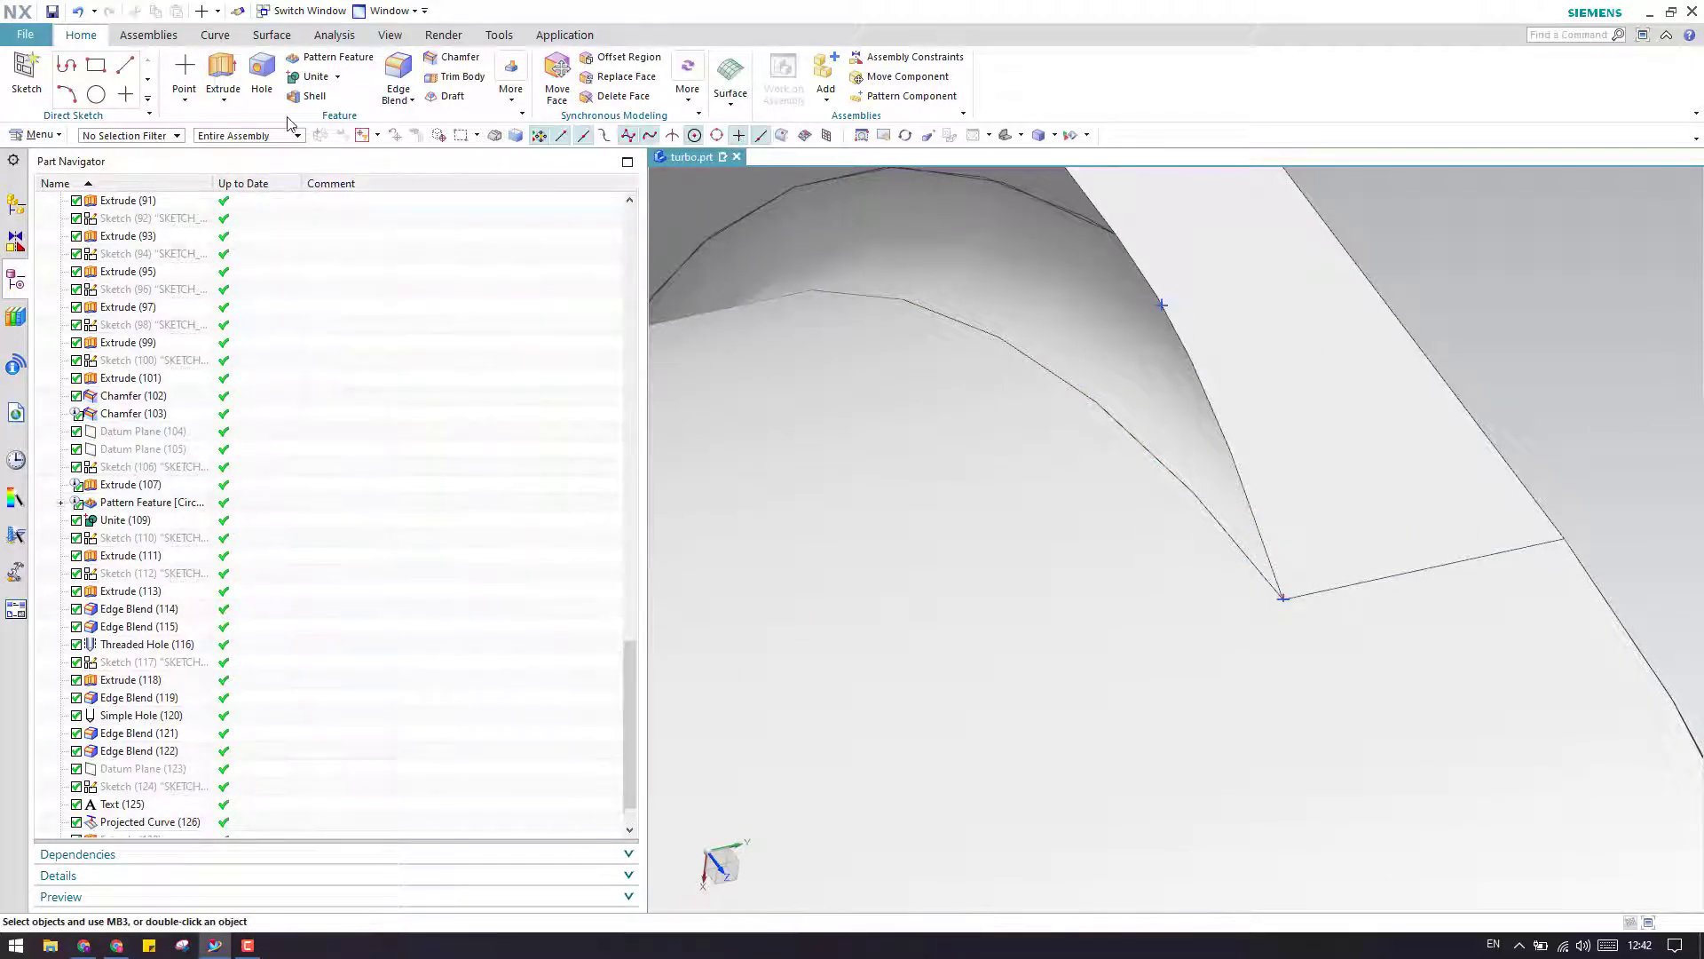
{"action": "left_click", "coordinate": [184, 71]}
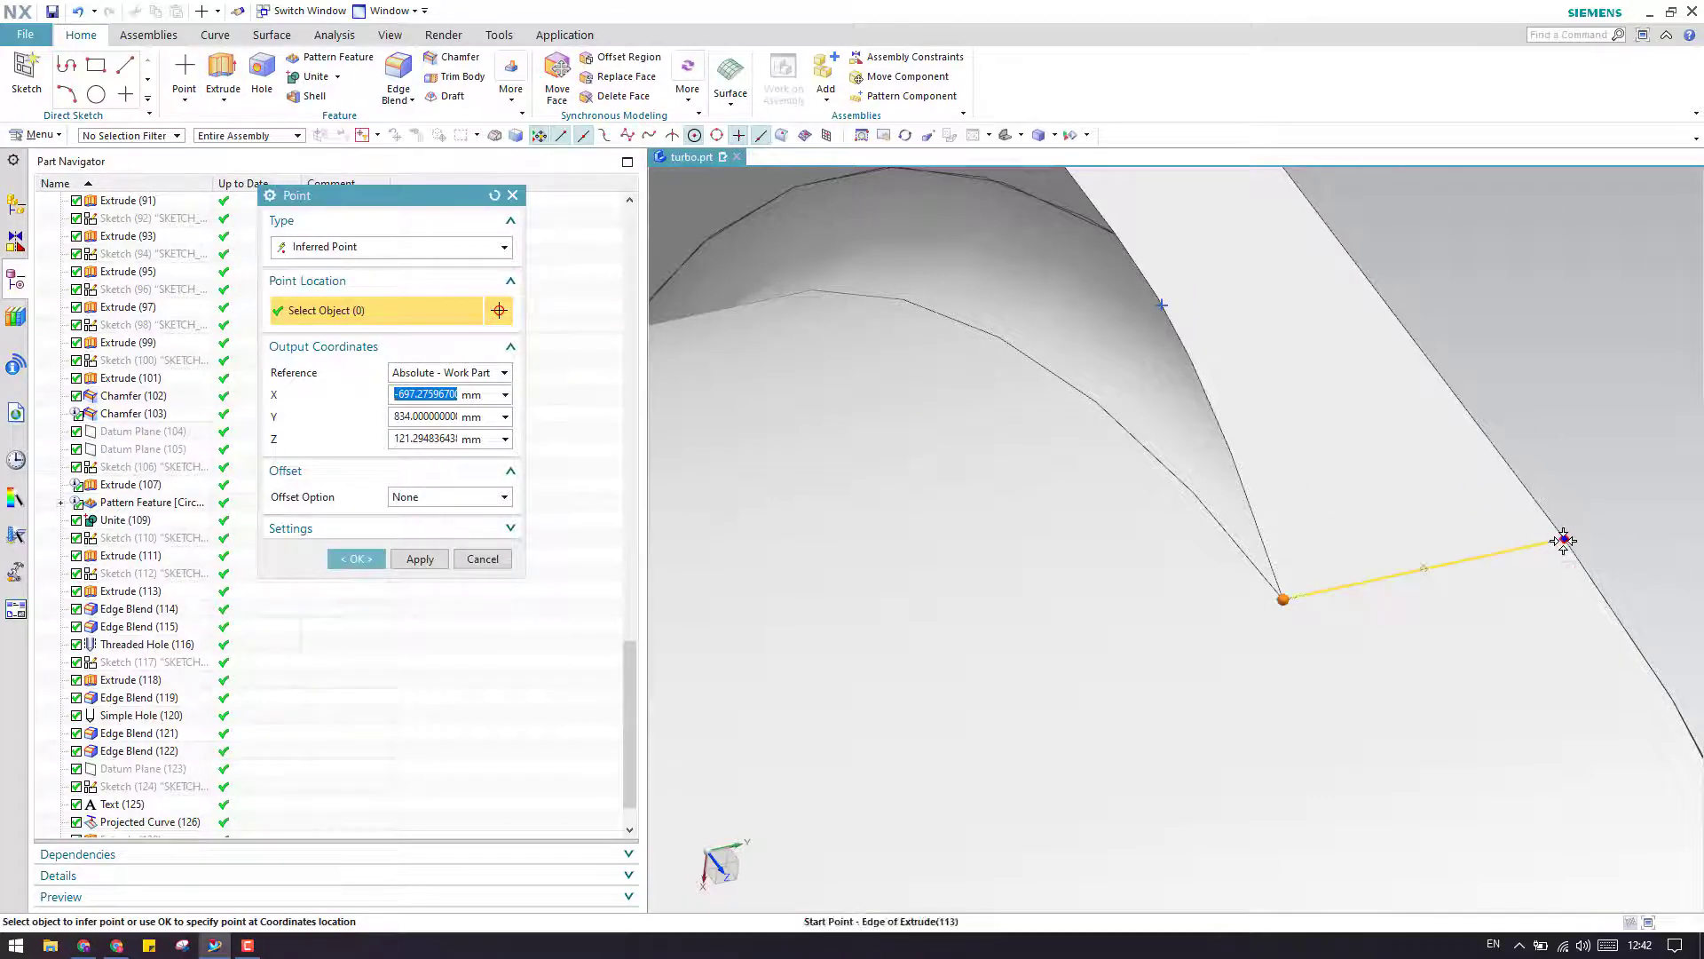
{"action": "left_click", "coordinate": [1564, 538]}
{"action": "left_click", "coordinate": [357, 558]}
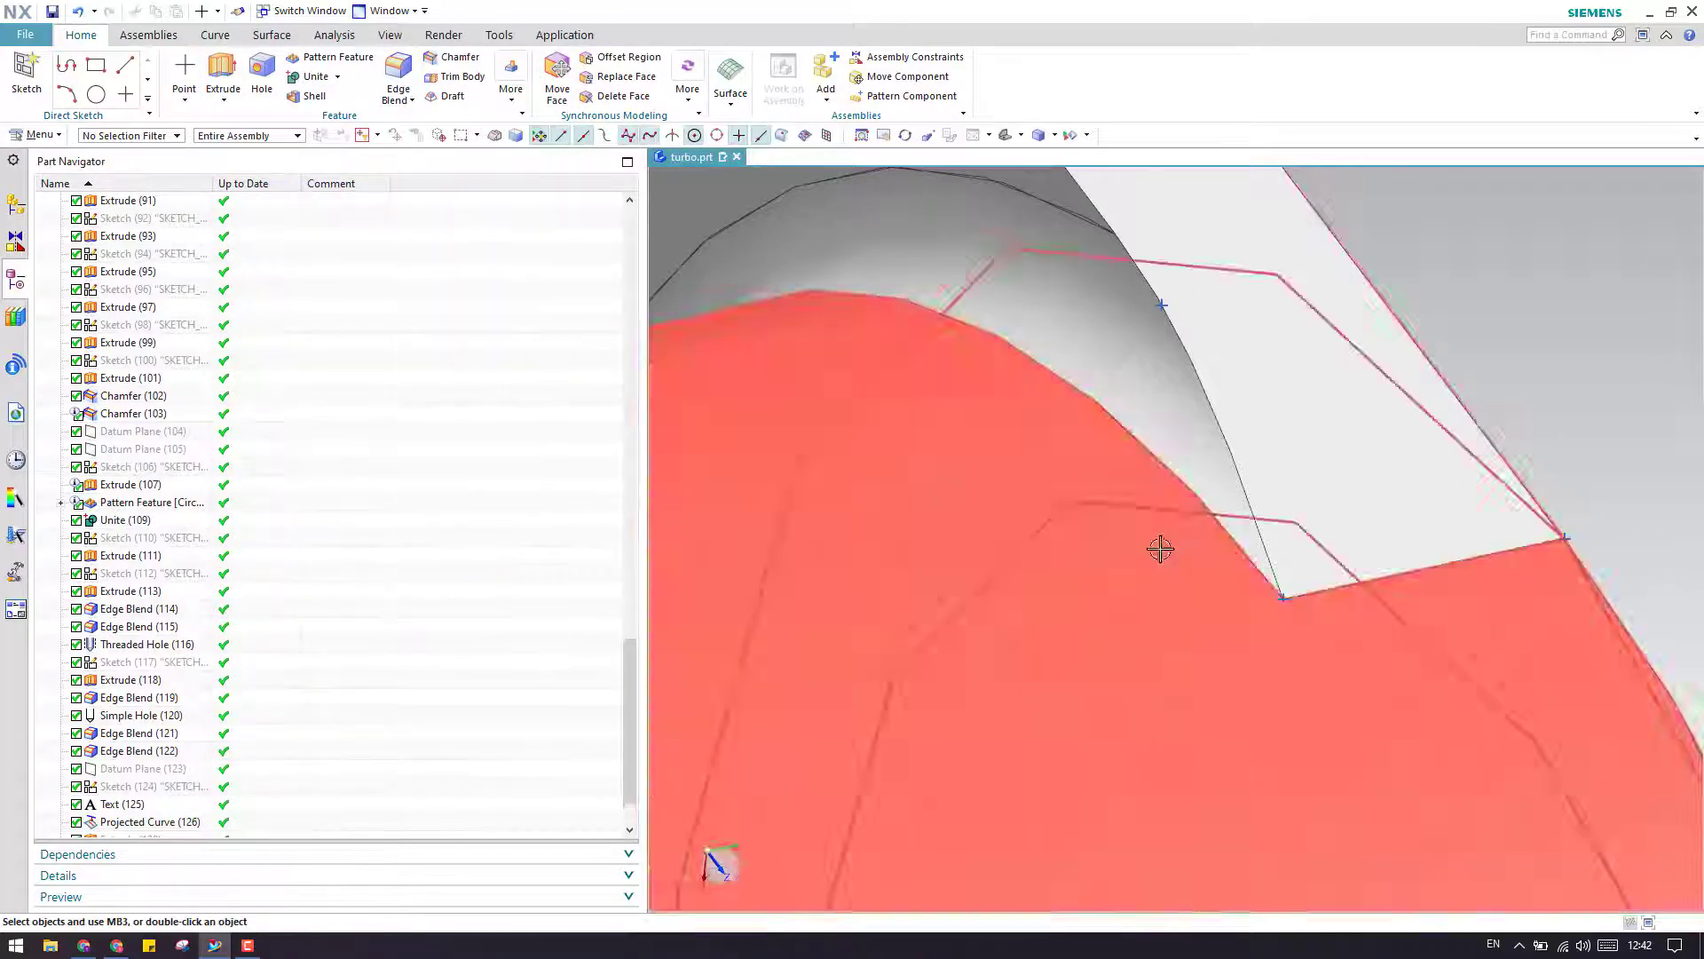
{"action": "scroll", "coordinate": [1160, 552], "scroll_direction": "down", "scroll_amount": 5}
{"action": "scroll", "coordinate": [1275, 526], "scroll_direction": "down", "scroll_amount": 6}
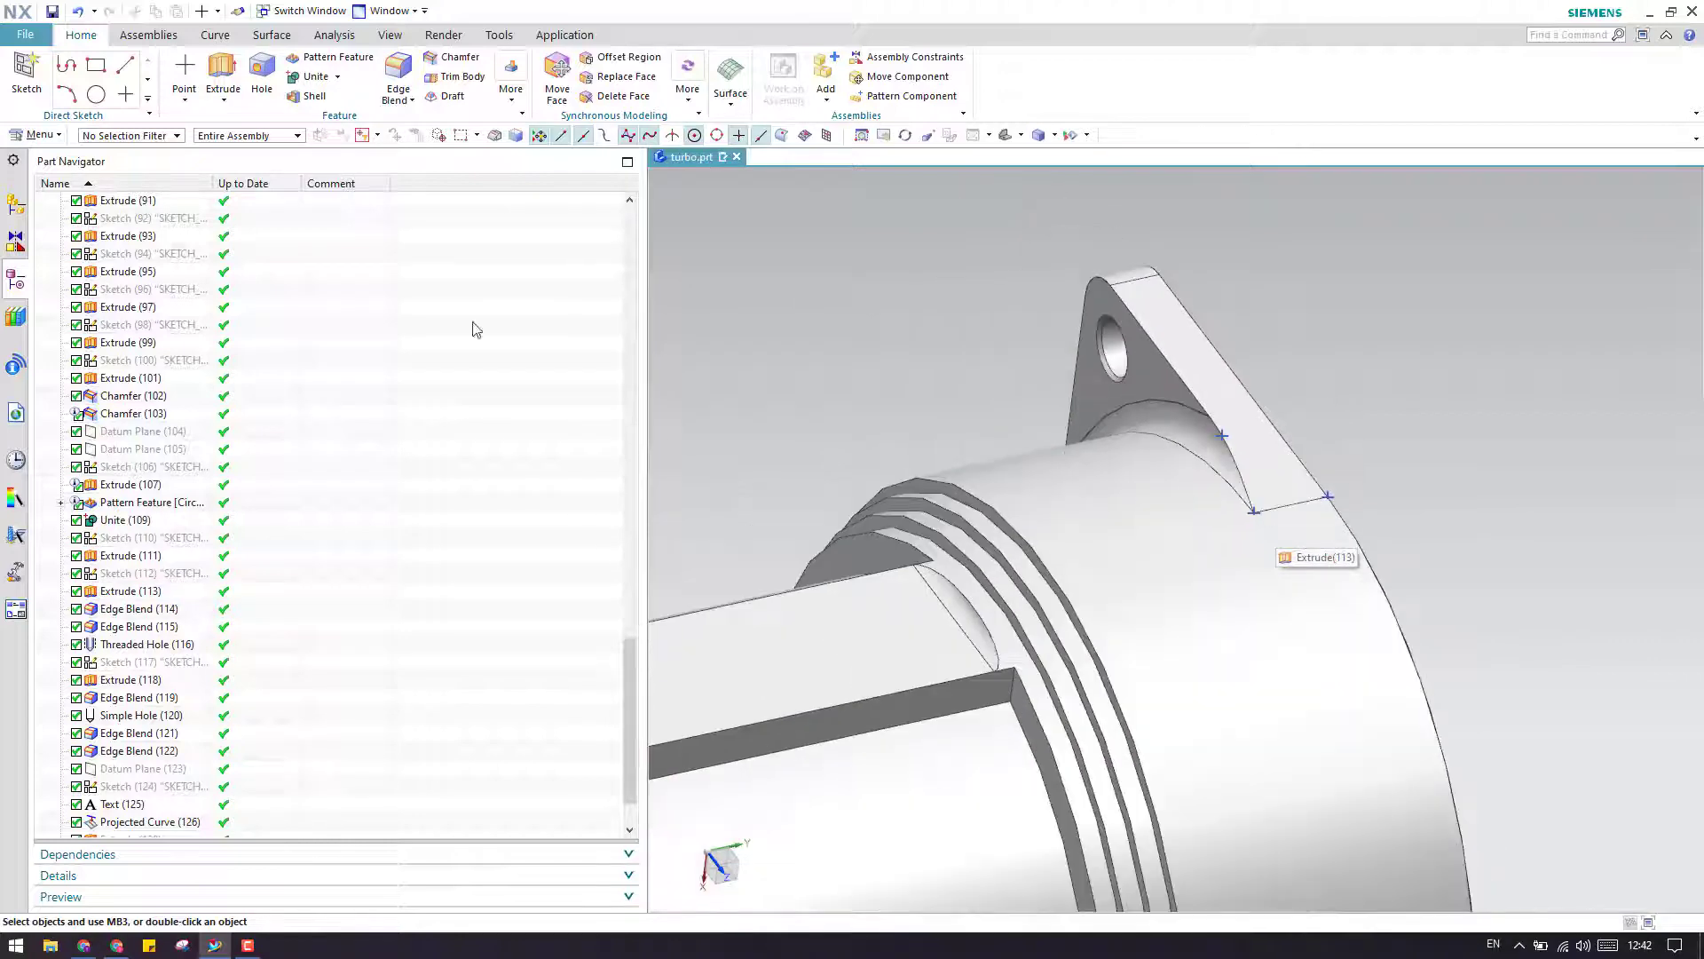
Step: Start Extract Geometry with the Point type and select the point at the outer end of the short flange edge
{"action": "left_click", "coordinate": [30, 38]}
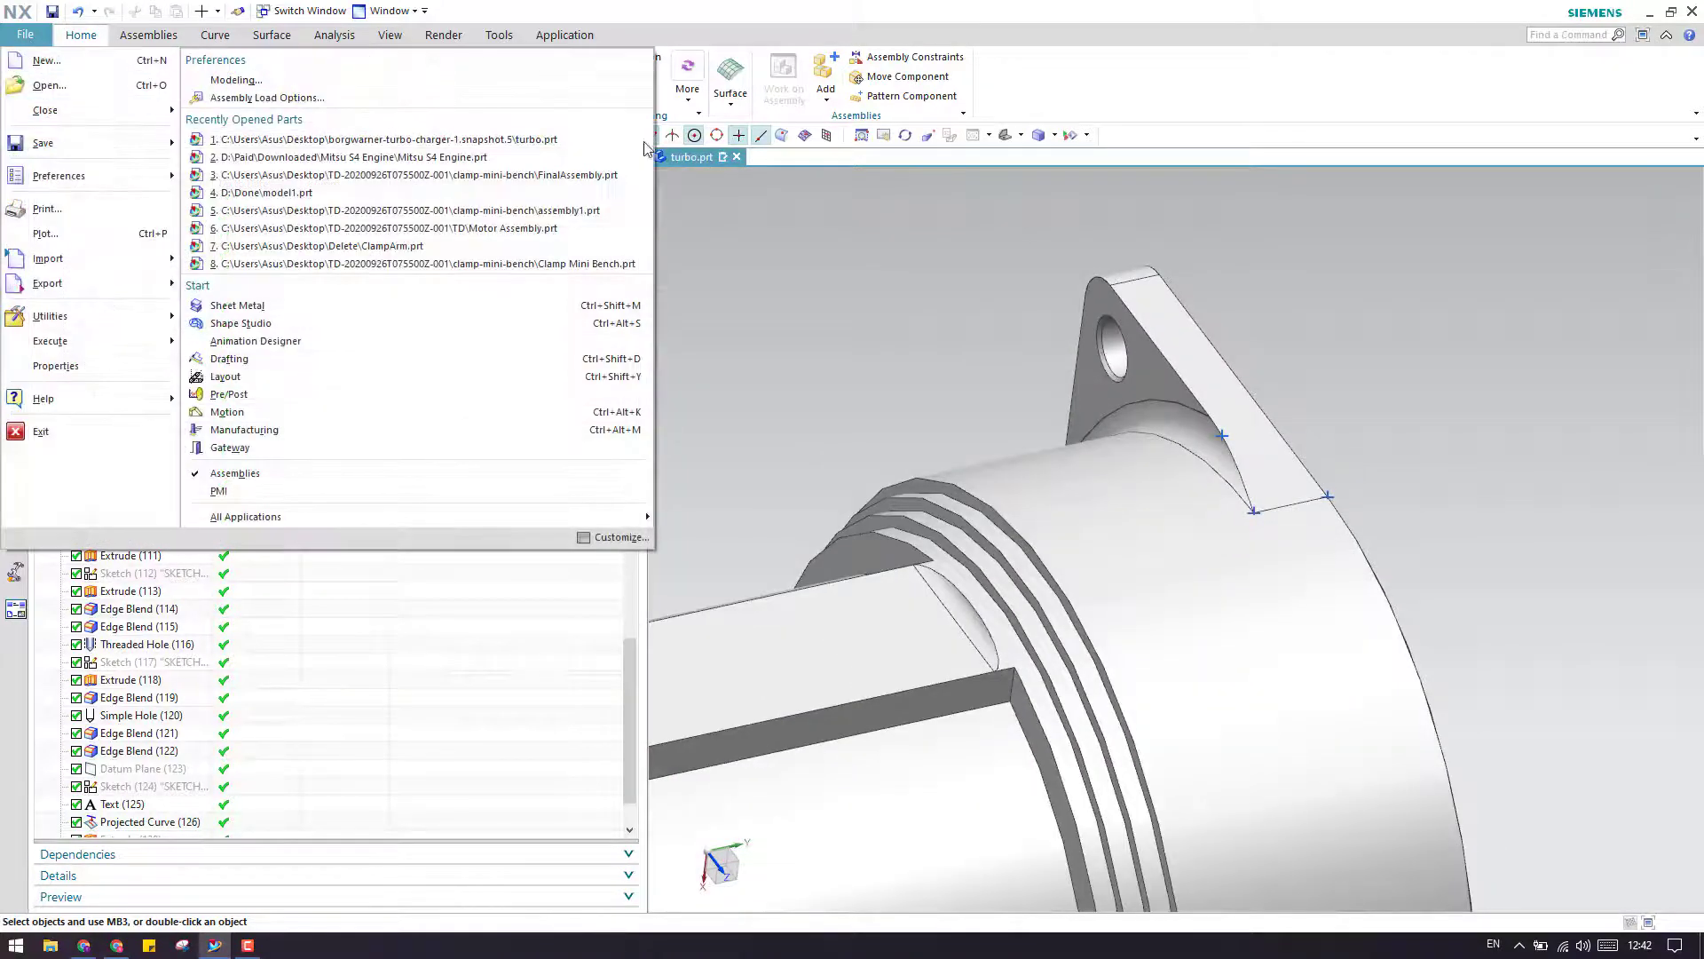
{"action": "left_click", "coordinate": [888, 230]}
{"action": "left_click", "coordinate": [19, 134]}
{"action": "mouse_move", "coordinate": [47, 222]}
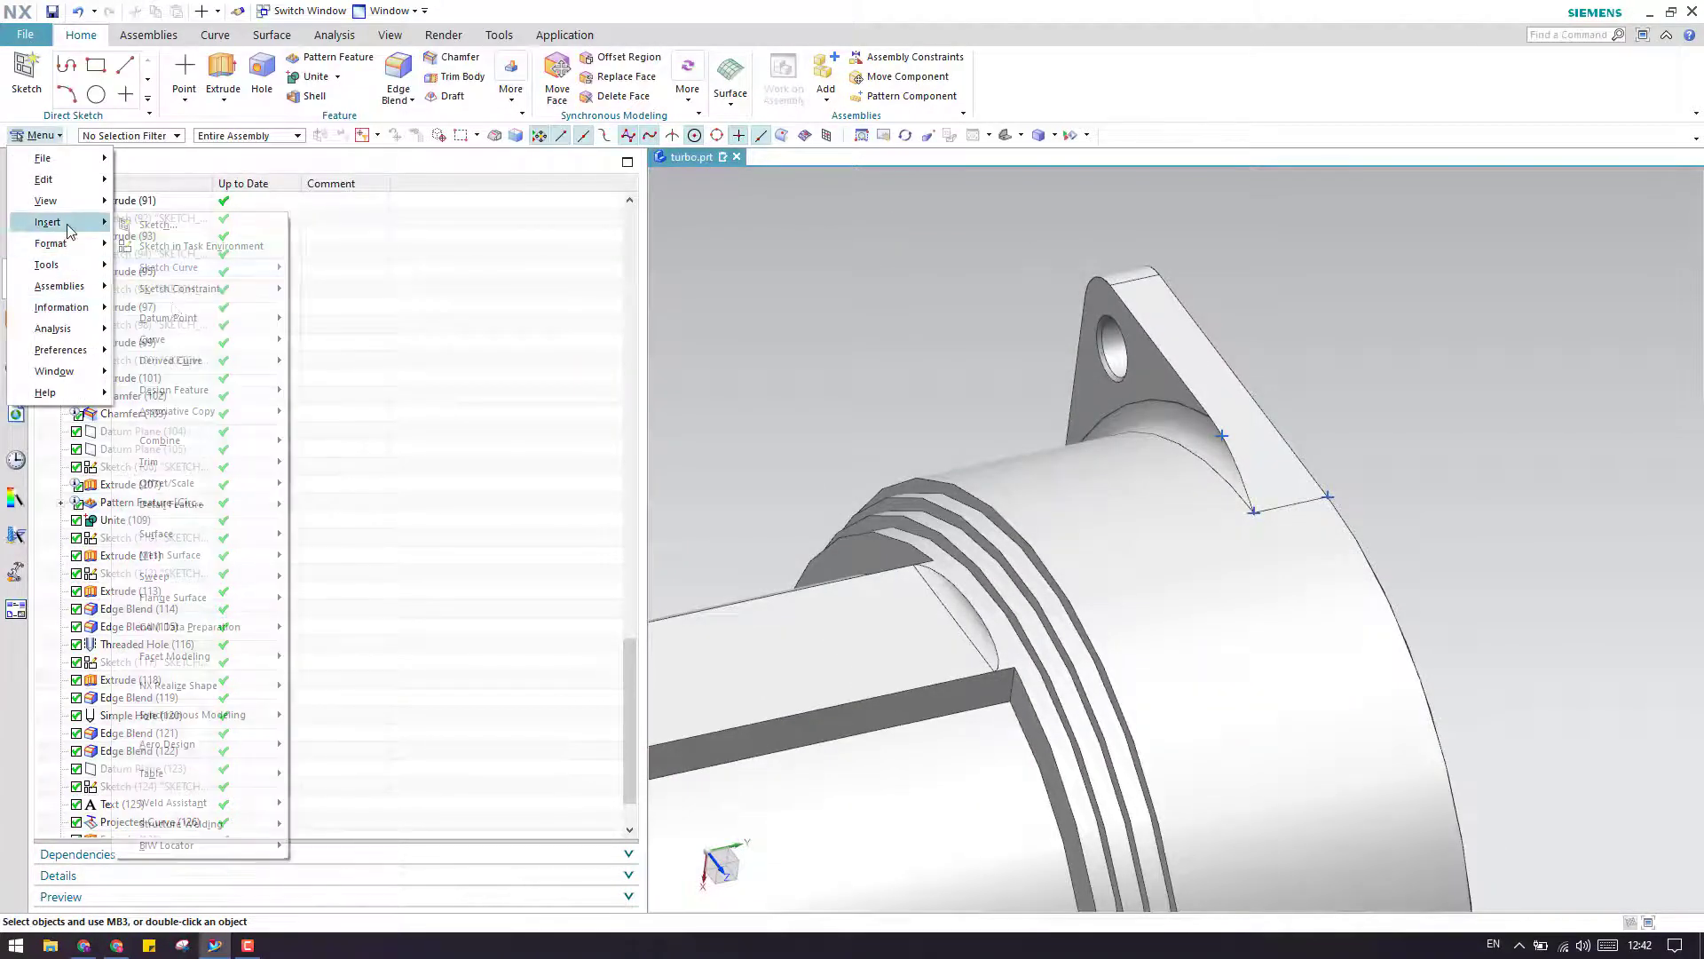
{"action": "mouse_move", "coordinate": [171, 413]}
{"action": "left_click", "coordinate": [355, 435]}
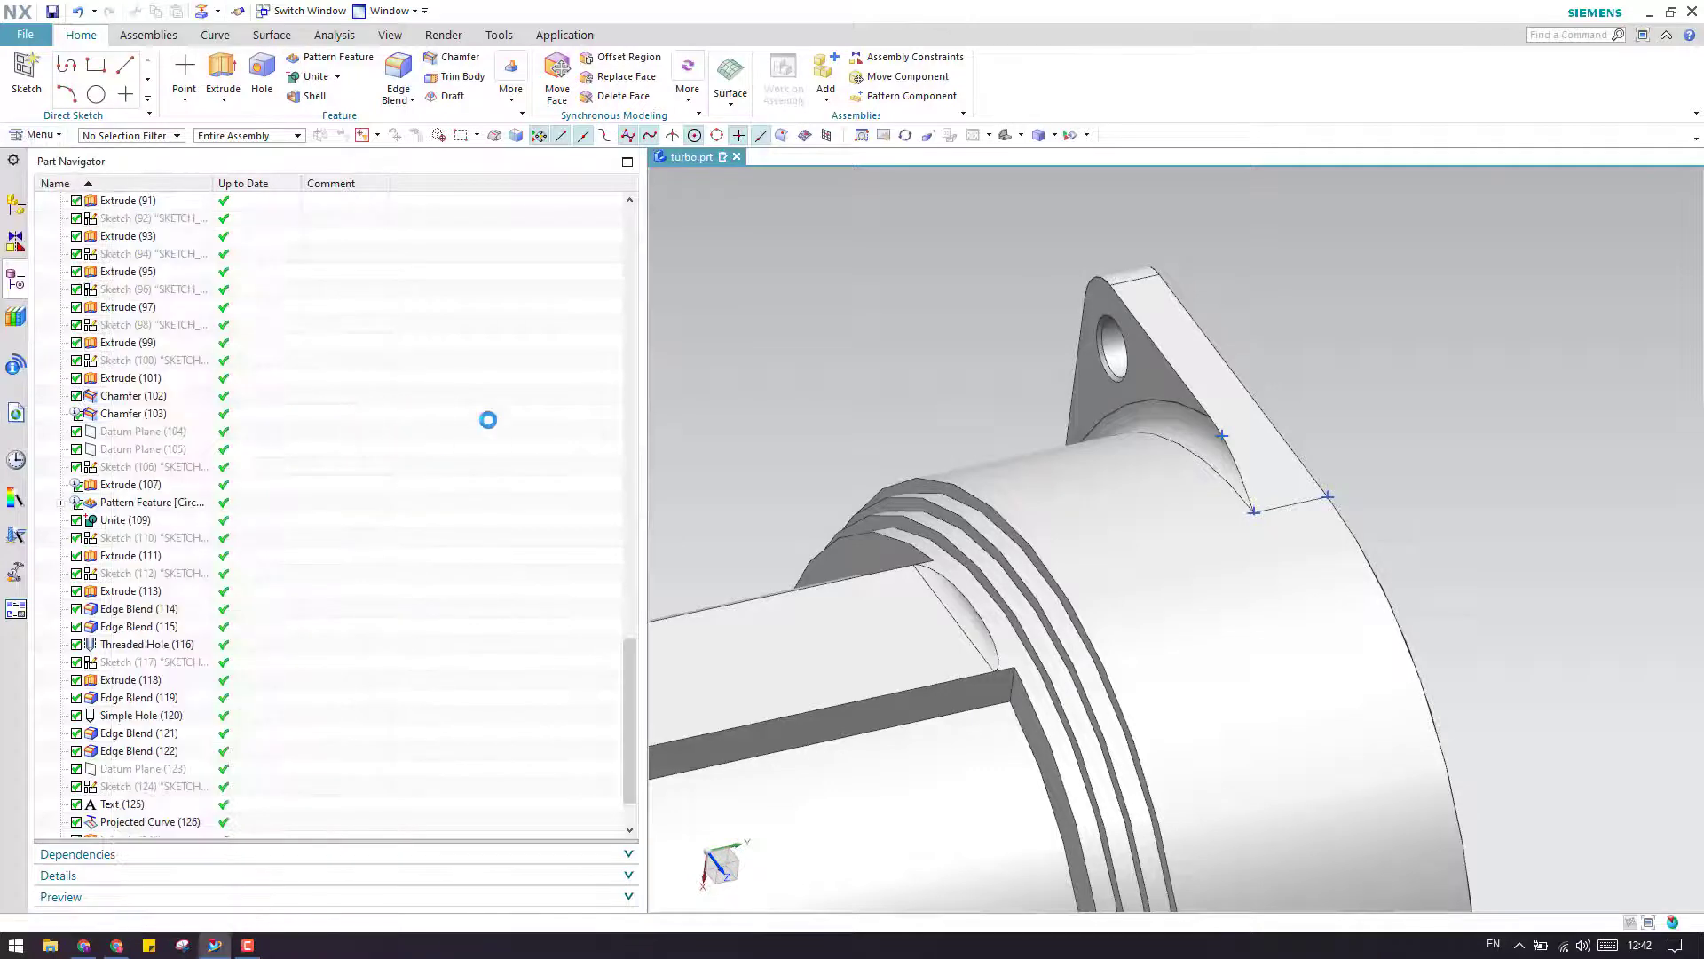
{"action": "left_click", "coordinate": [377, 246]}
{"action": "left_click", "coordinate": [364, 284]}
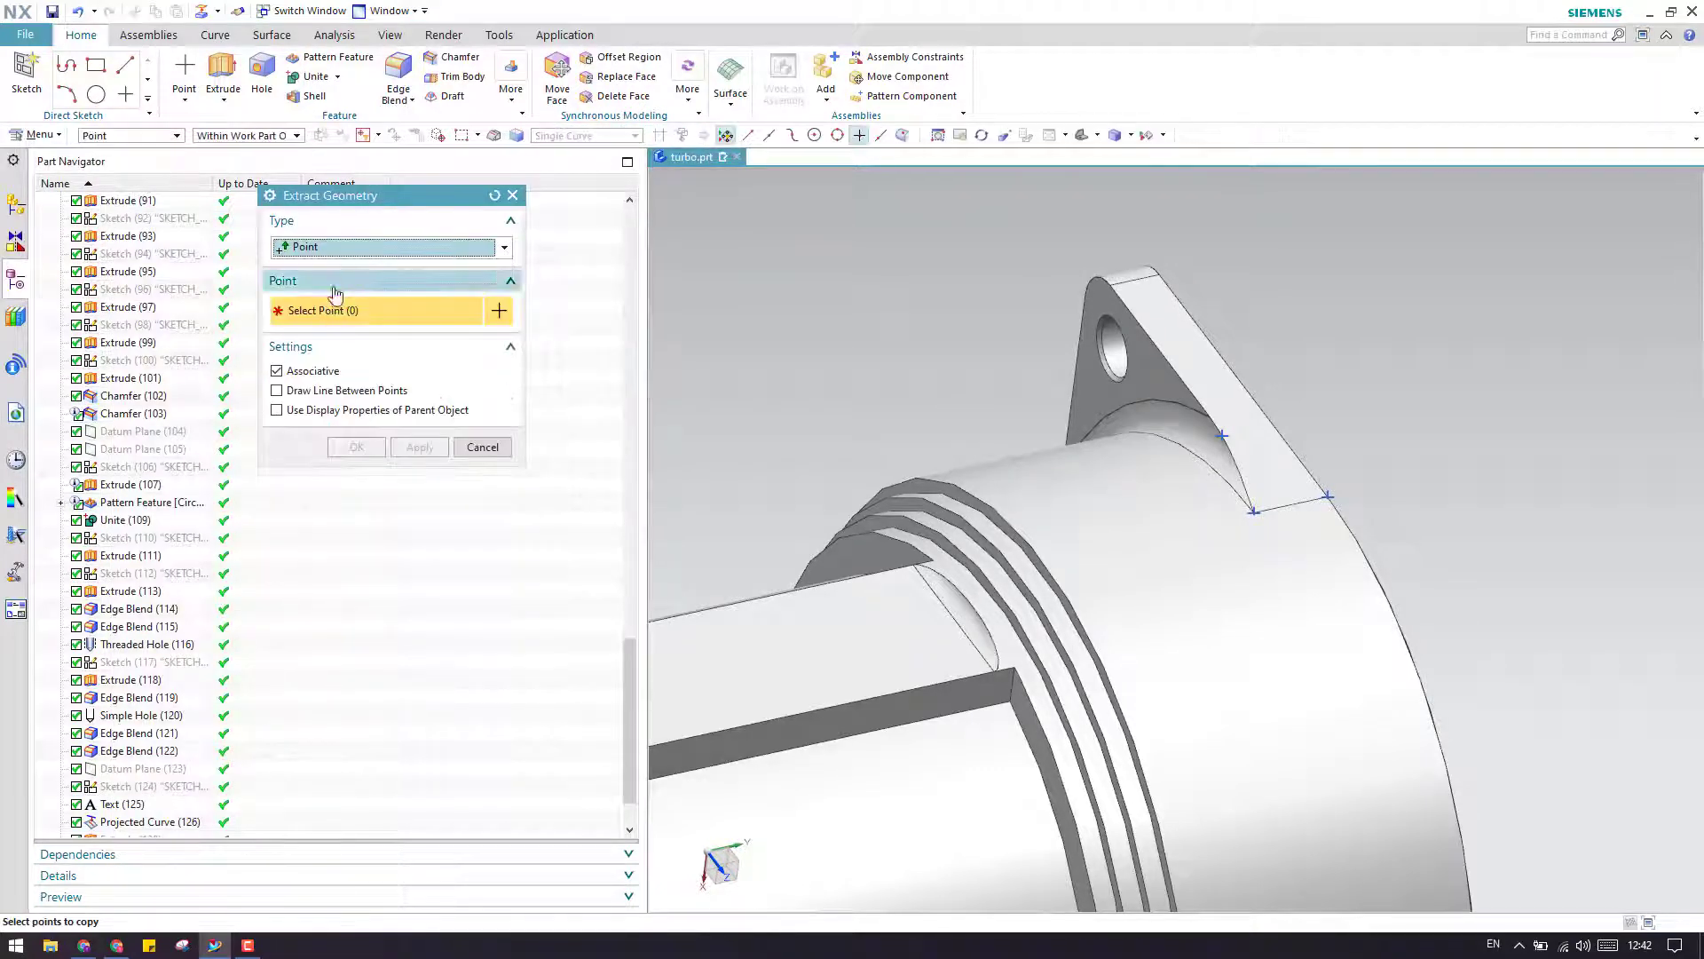
{"action": "scroll", "coordinate": [1327, 487], "scroll_direction": "up", "scroll_amount": 2}
{"action": "scroll", "coordinate": [1327, 487], "scroll_direction": "up", "scroll_amount": 3}
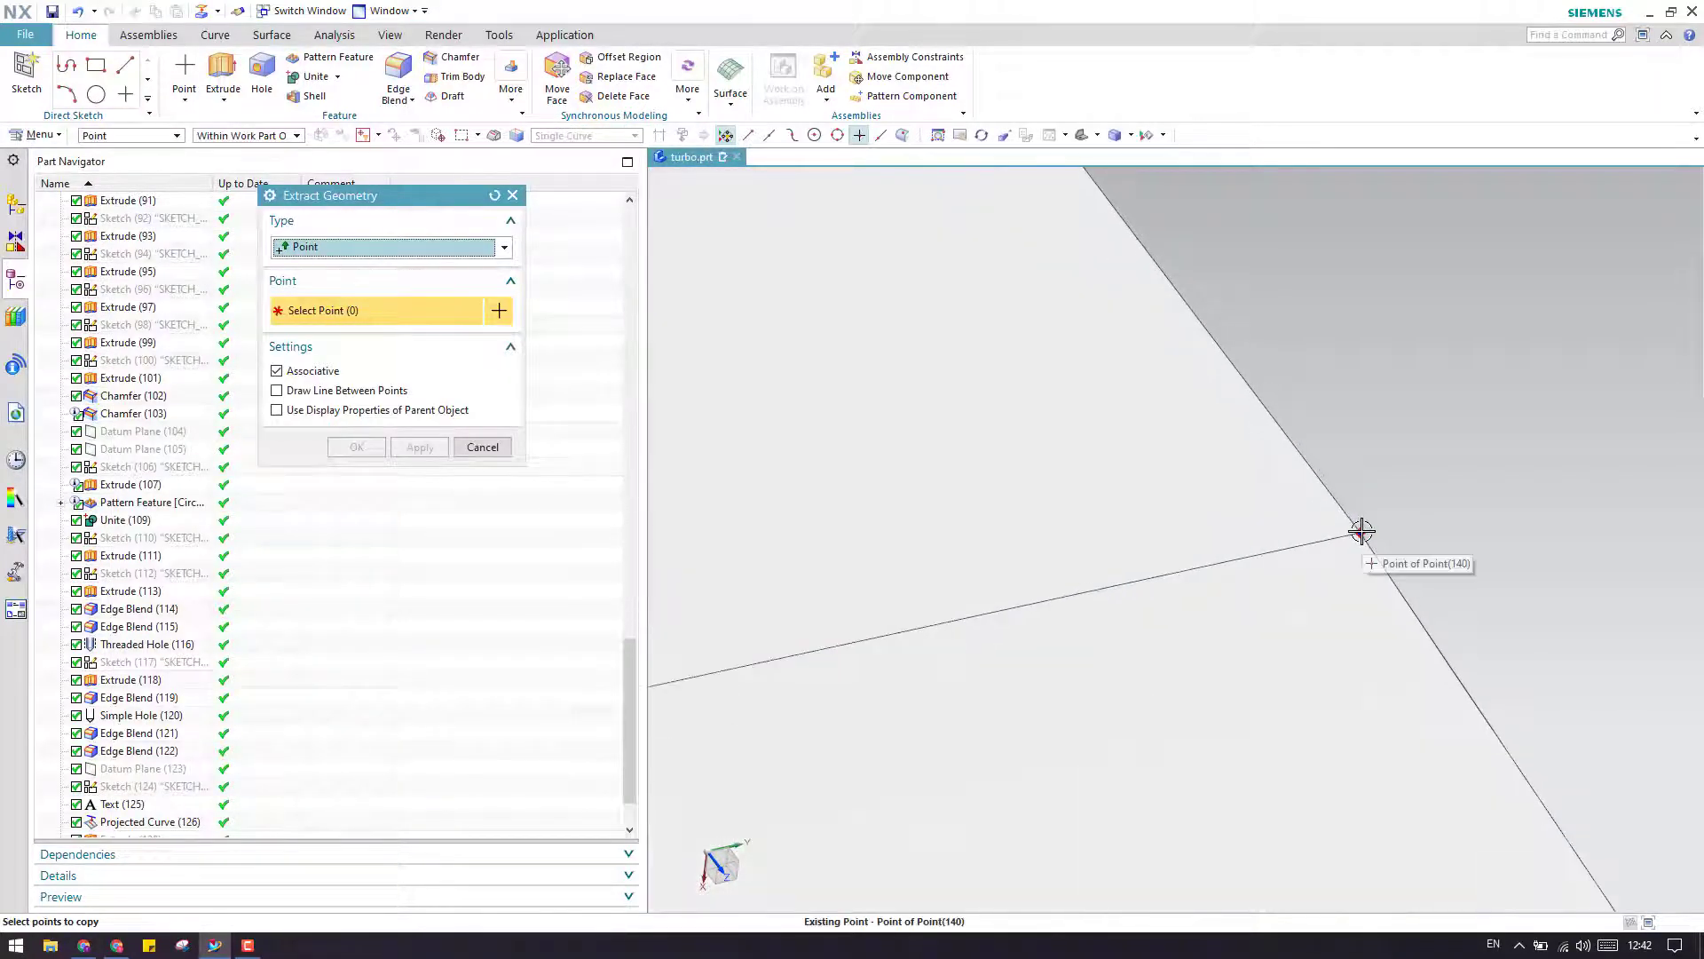
{"action": "left_click", "coordinate": [1362, 533]}
{"action": "scroll", "coordinate": [1368, 529], "scroll_direction": "down", "scroll_amount": 2}
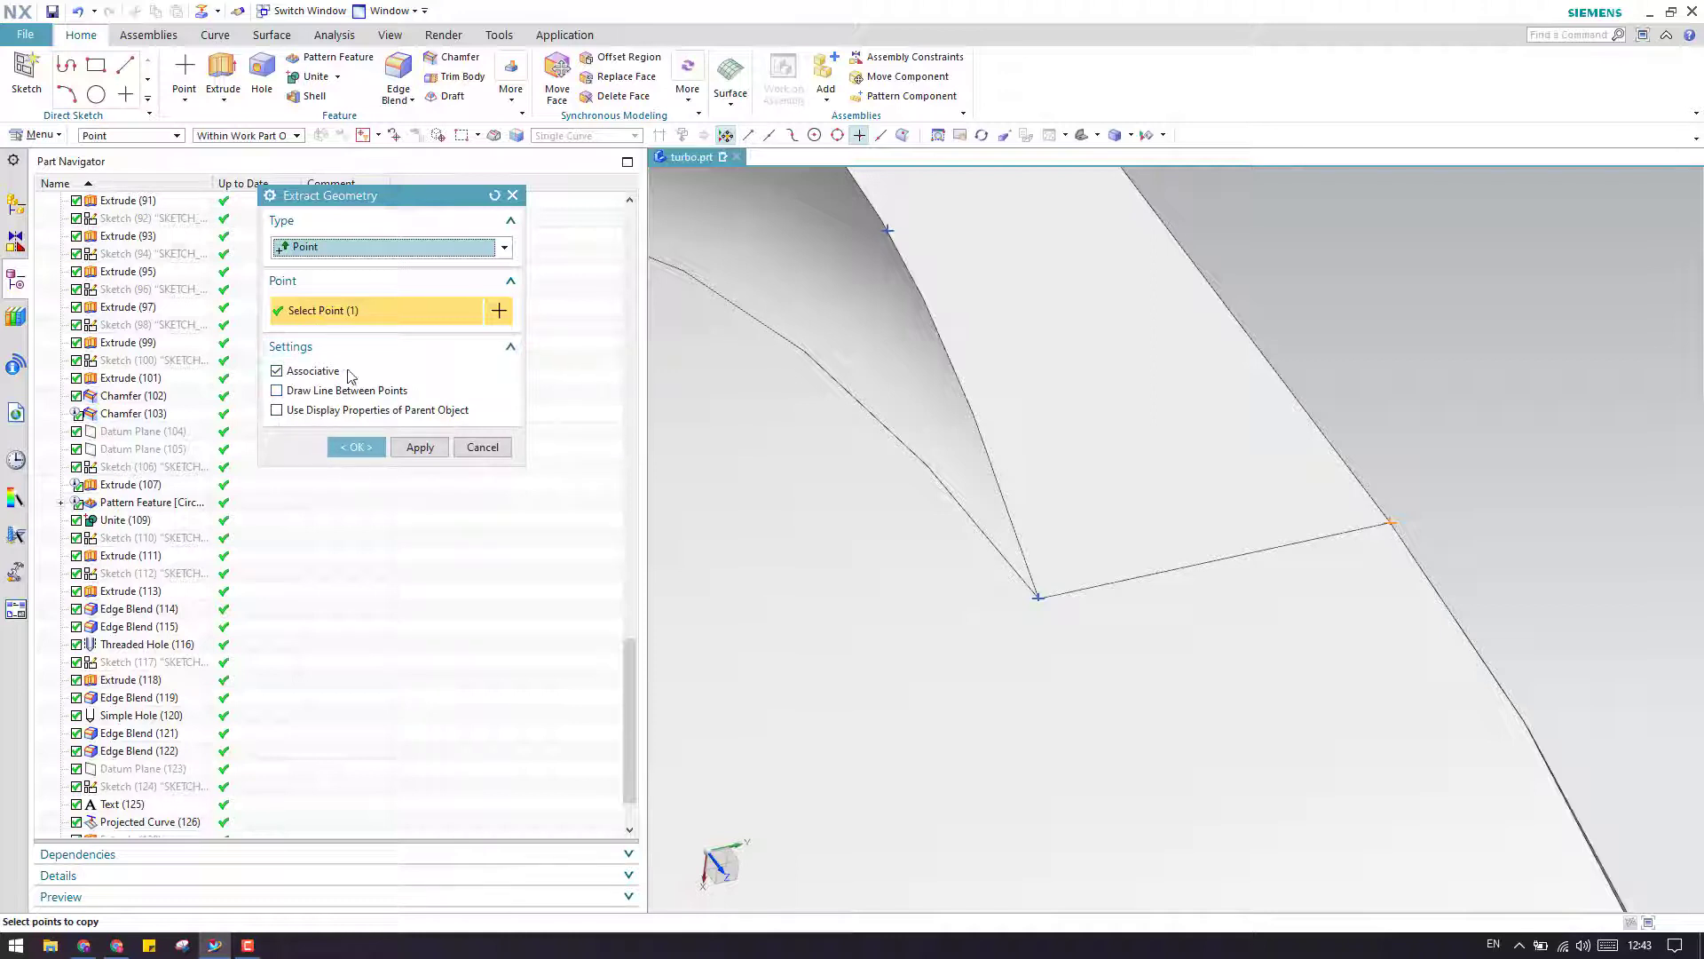
Step: Enable Draw Line Between Points, add the curved-edge point and the inner corner point, and create the extracted points with connecting lines
{"action": "left_click", "coordinate": [373, 252]}
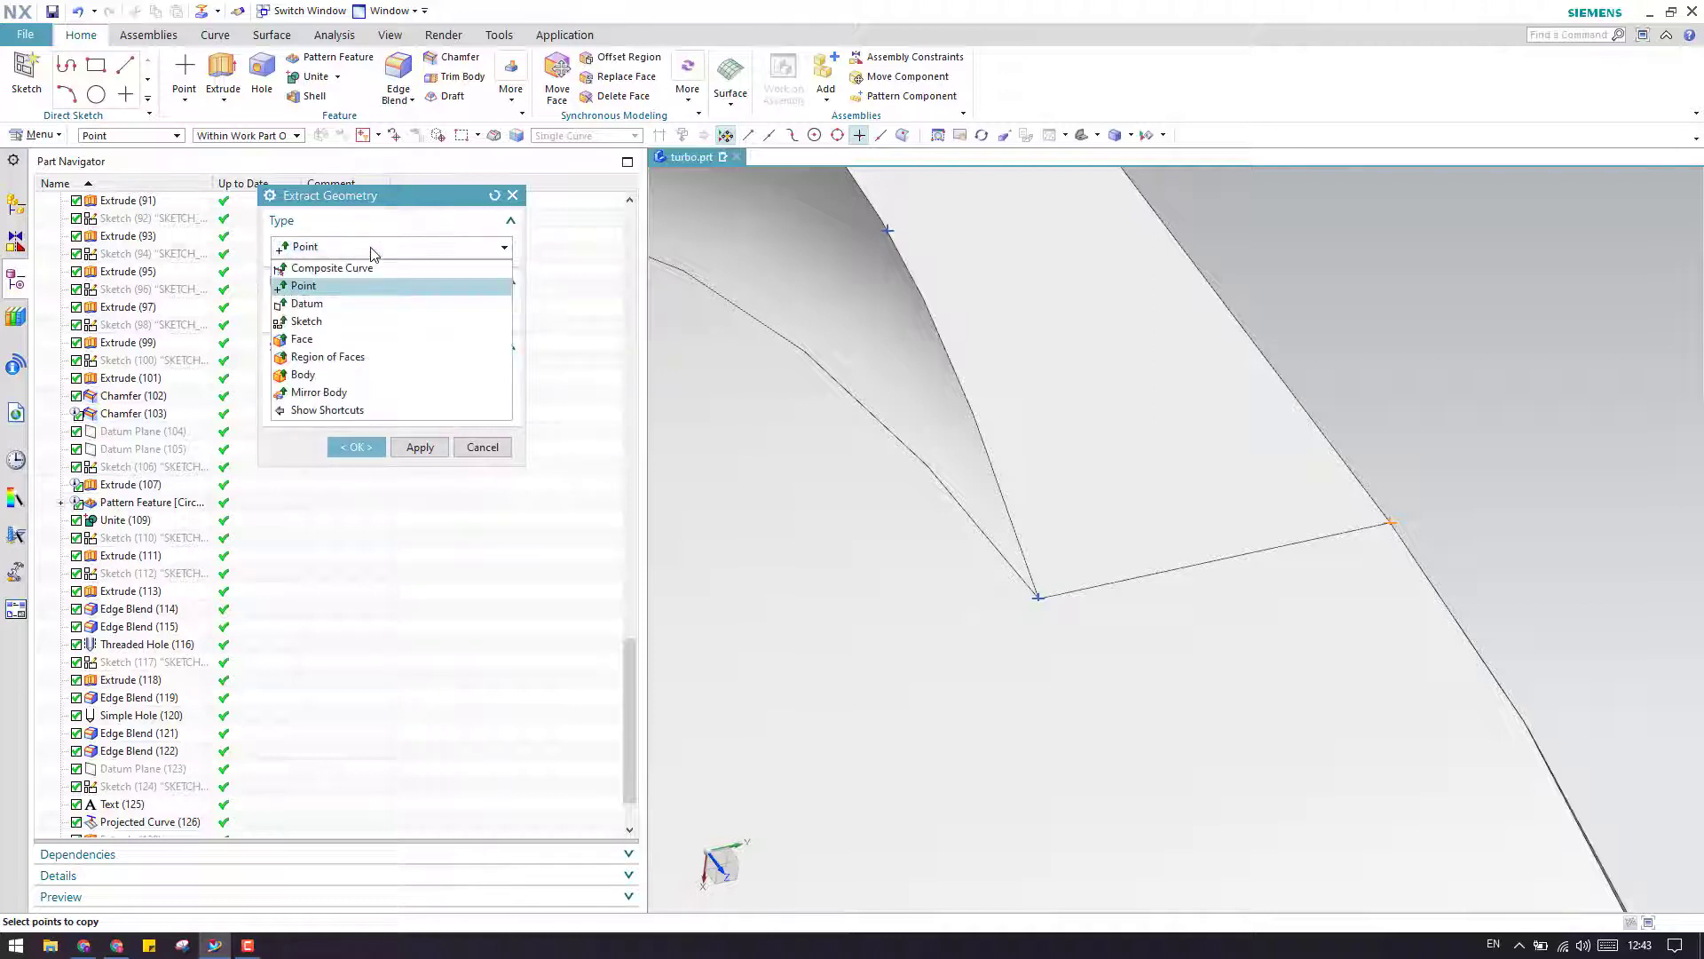
{"action": "left_click", "coordinate": [489, 233]}
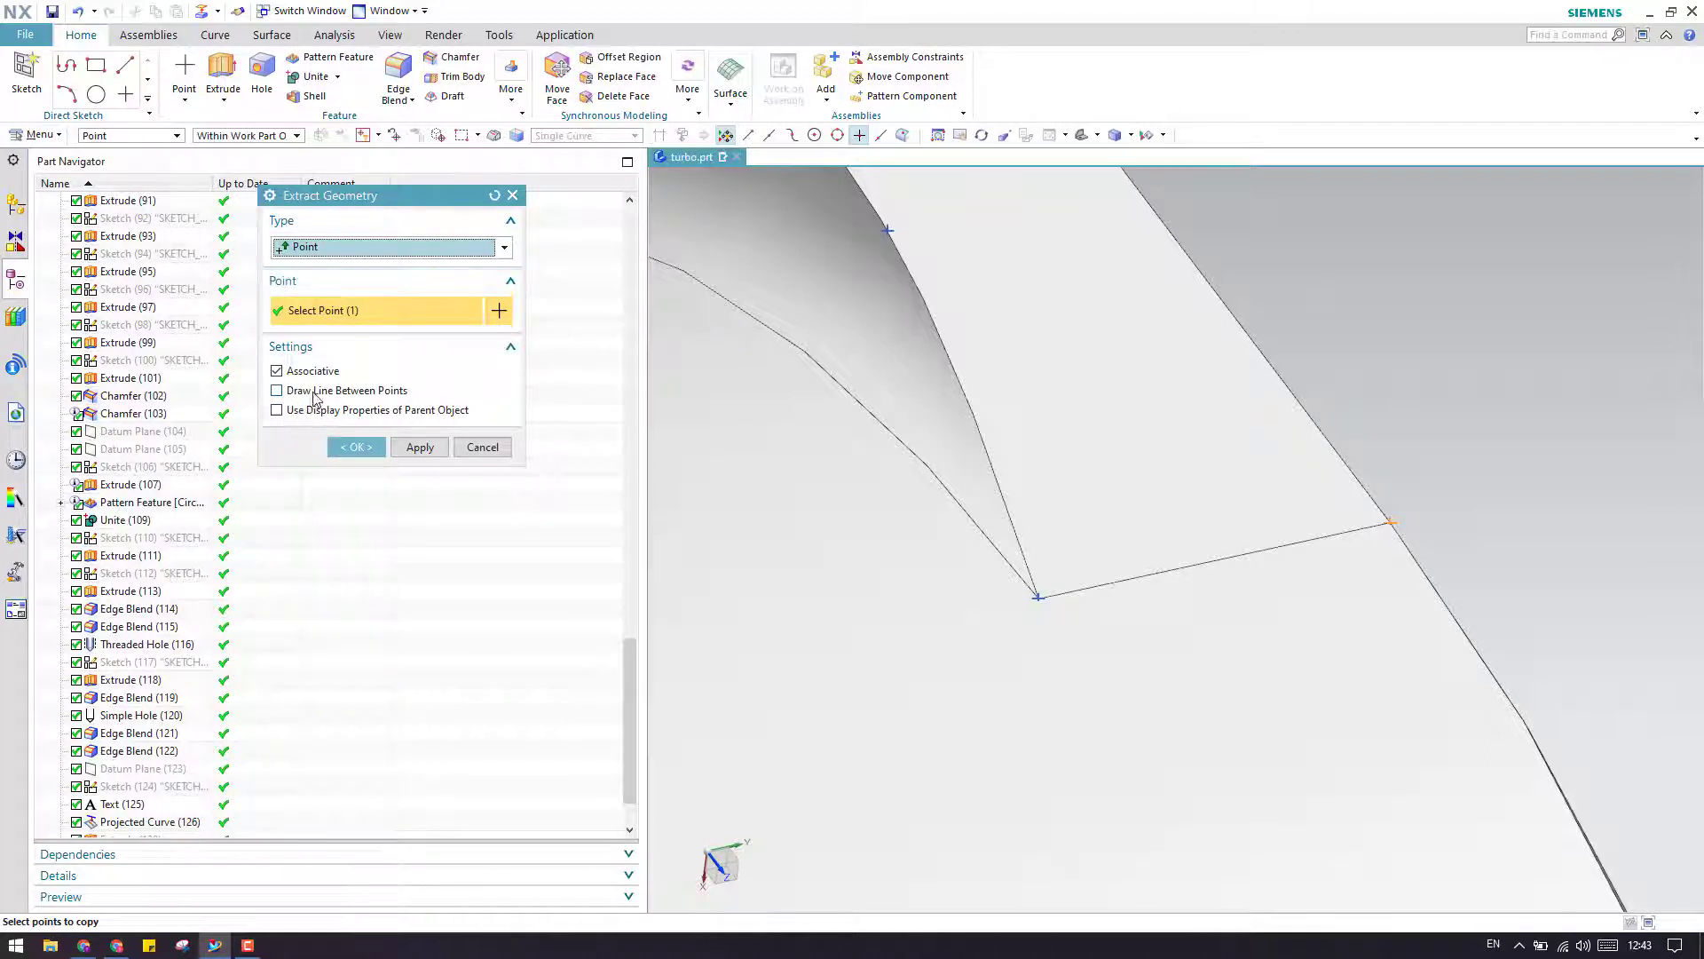
{"action": "left_click", "coordinate": [316, 397]}
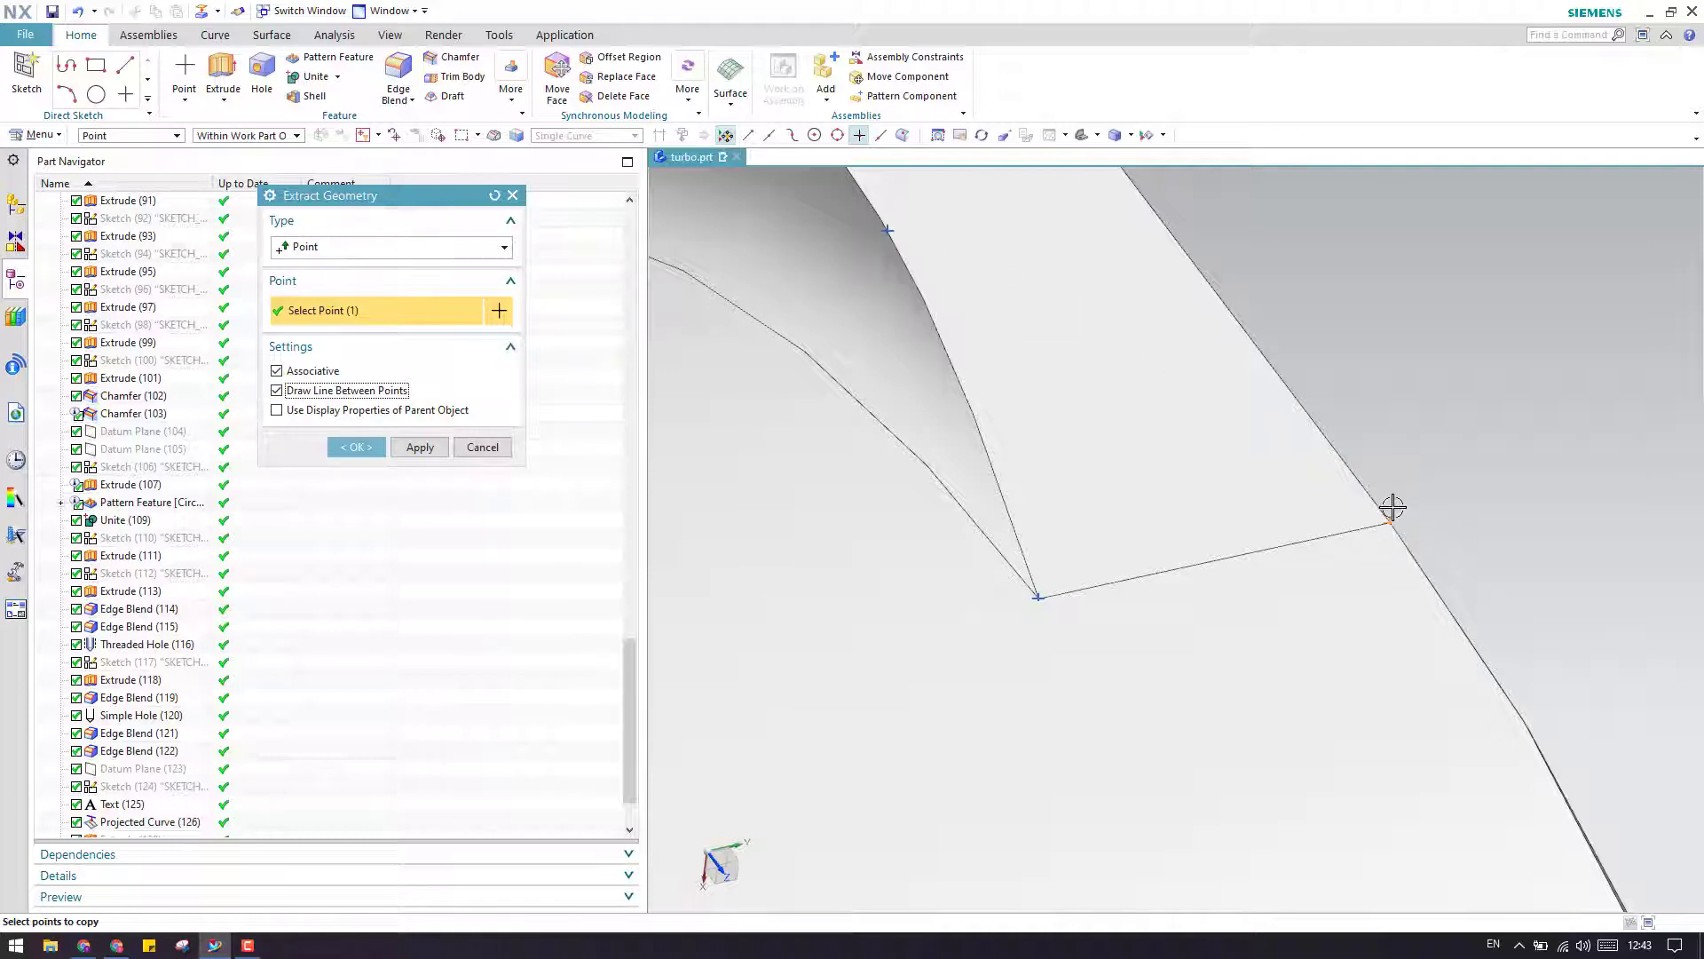
{"action": "left_click", "coordinate": [888, 228]}
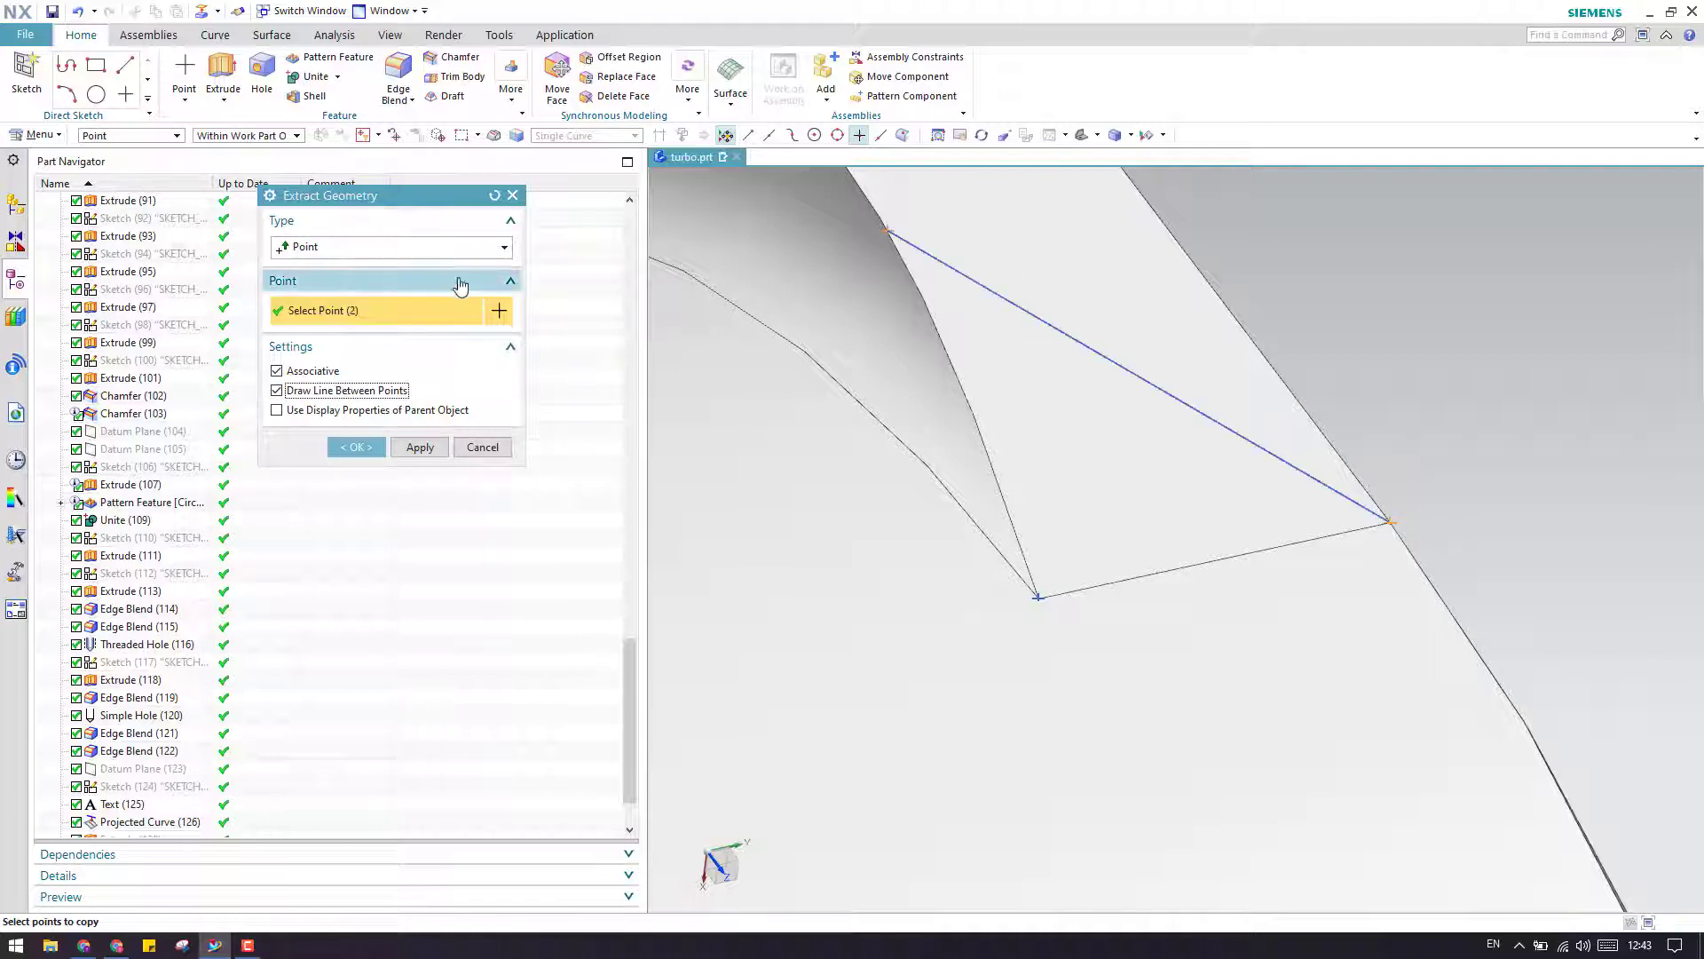
{"action": "scroll", "coordinate": [1384, 551], "scroll_direction": "down", "scroll_amount": 3}
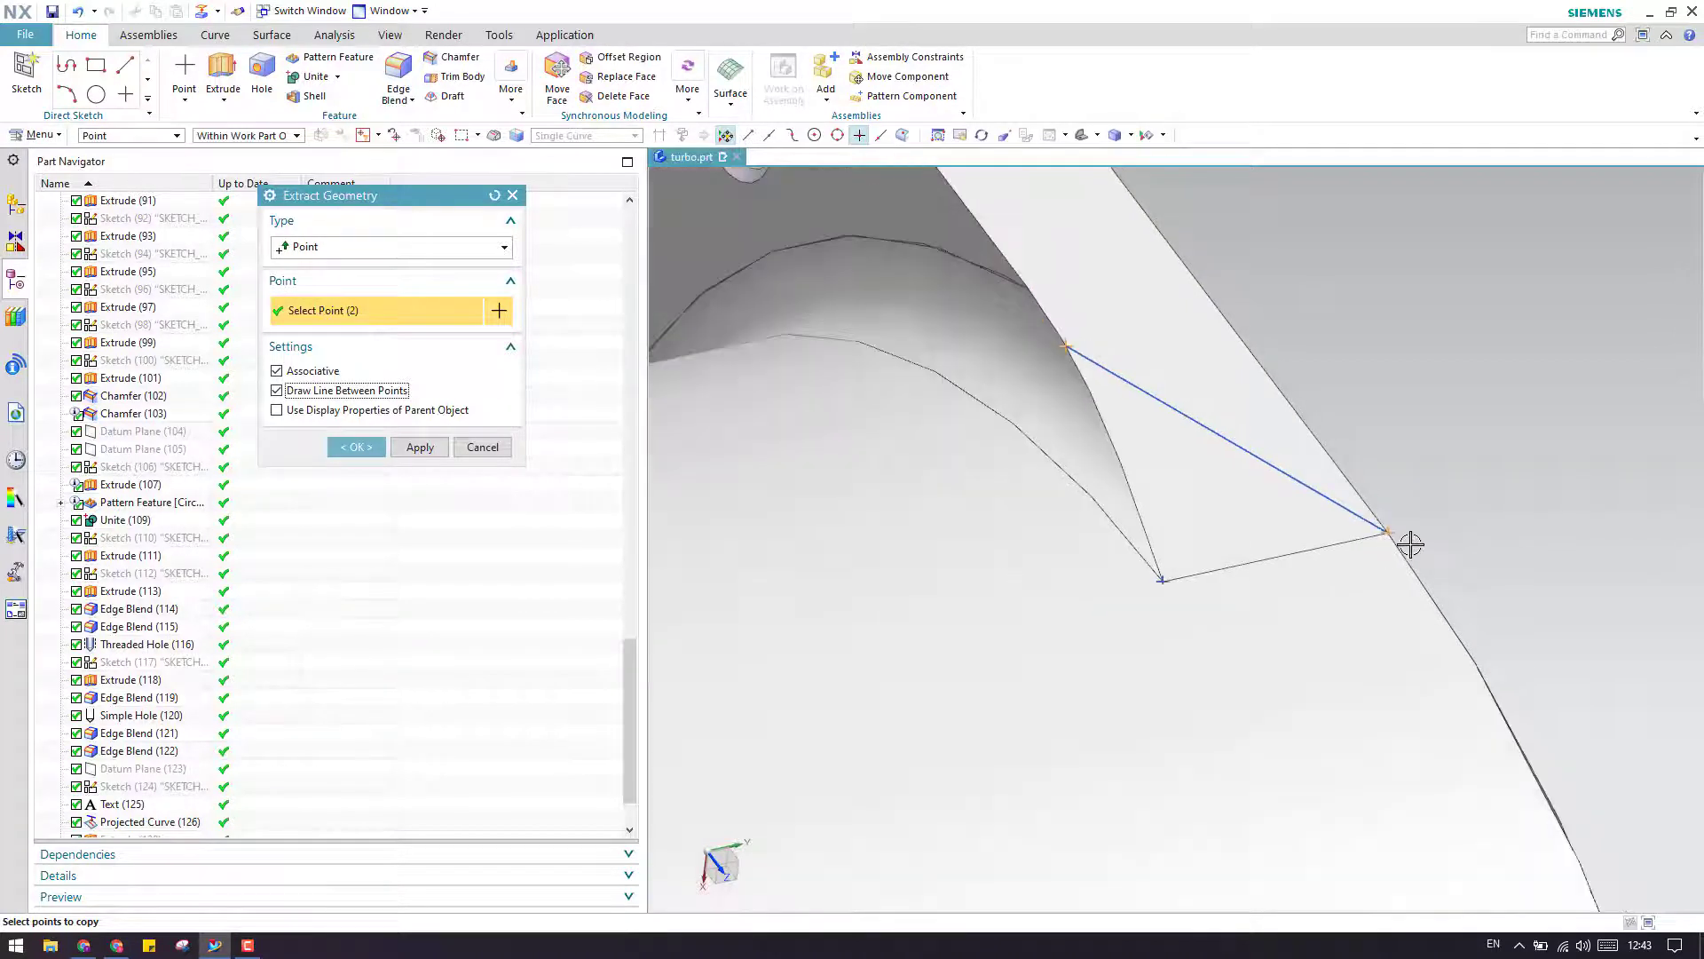
{"action": "scroll", "coordinate": [1160, 571], "scroll_direction": "up", "scroll_amount": 3}
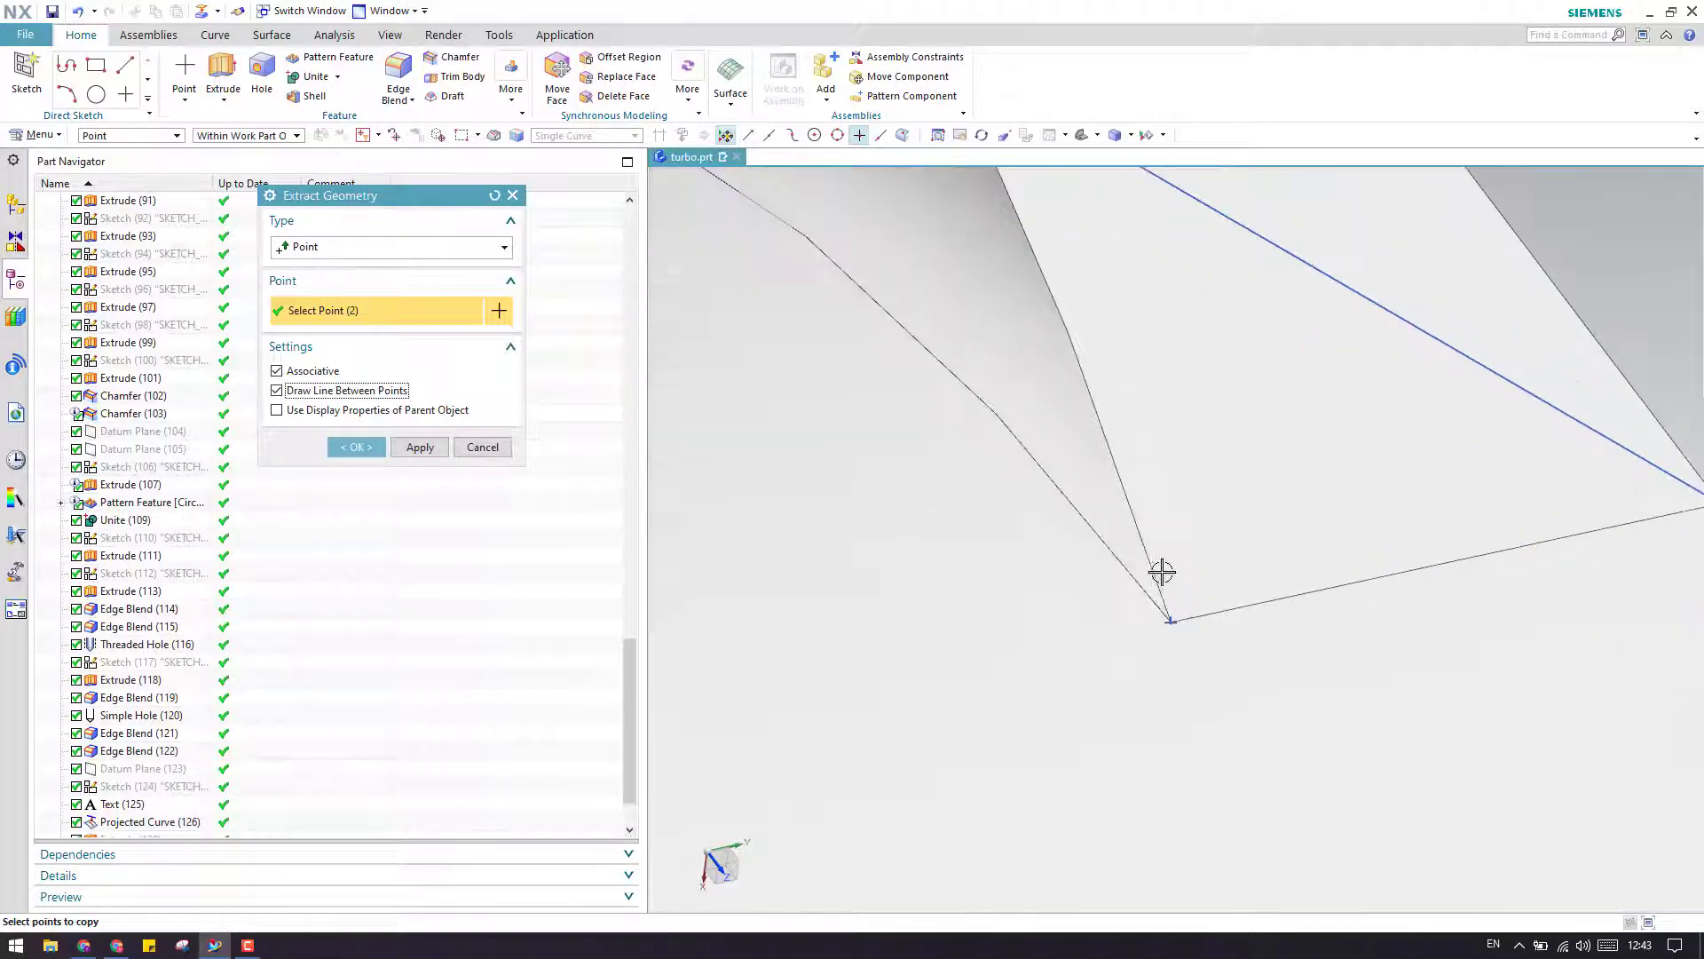
{"action": "left_click", "coordinate": [1167, 616]}
{"action": "scroll", "coordinate": [1120, 506], "scroll_direction": "down", "scroll_amount": 2}
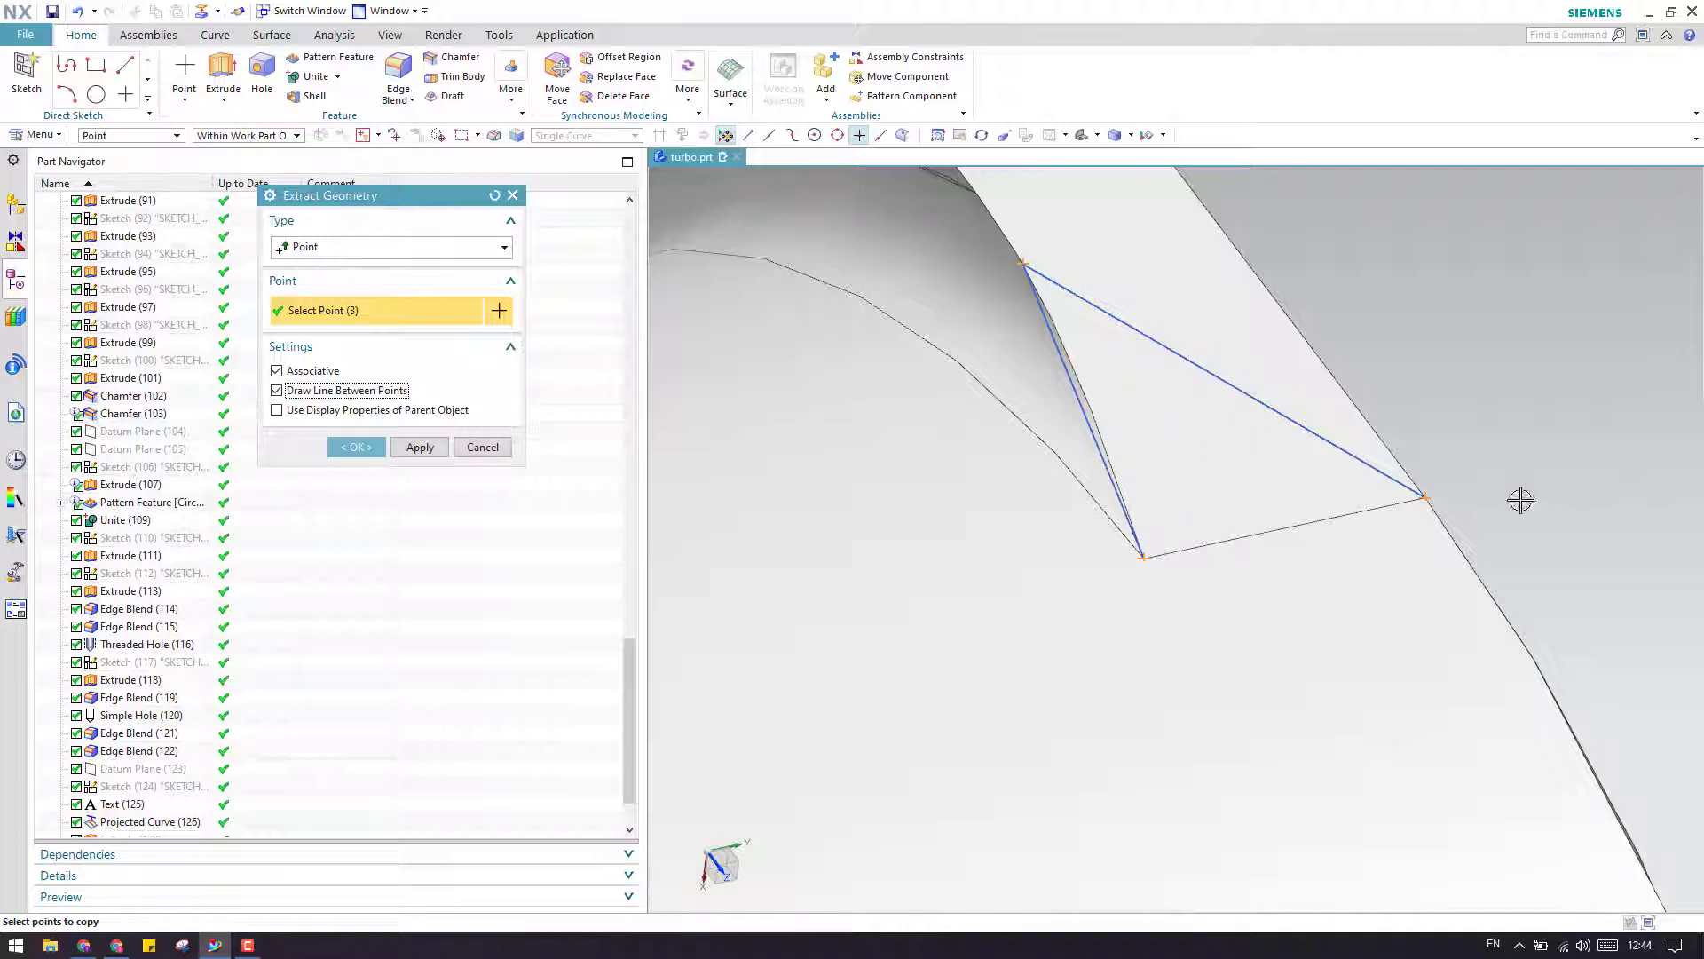
{"action": "left_click", "coordinate": [354, 447]}
Step: Examine the extracted points and connecting lines in the feature history by highlighting them on the flange
{"action": "middle_click_drag", "start_coordinate": [722, 494], "coordinate": [1122, 355]}
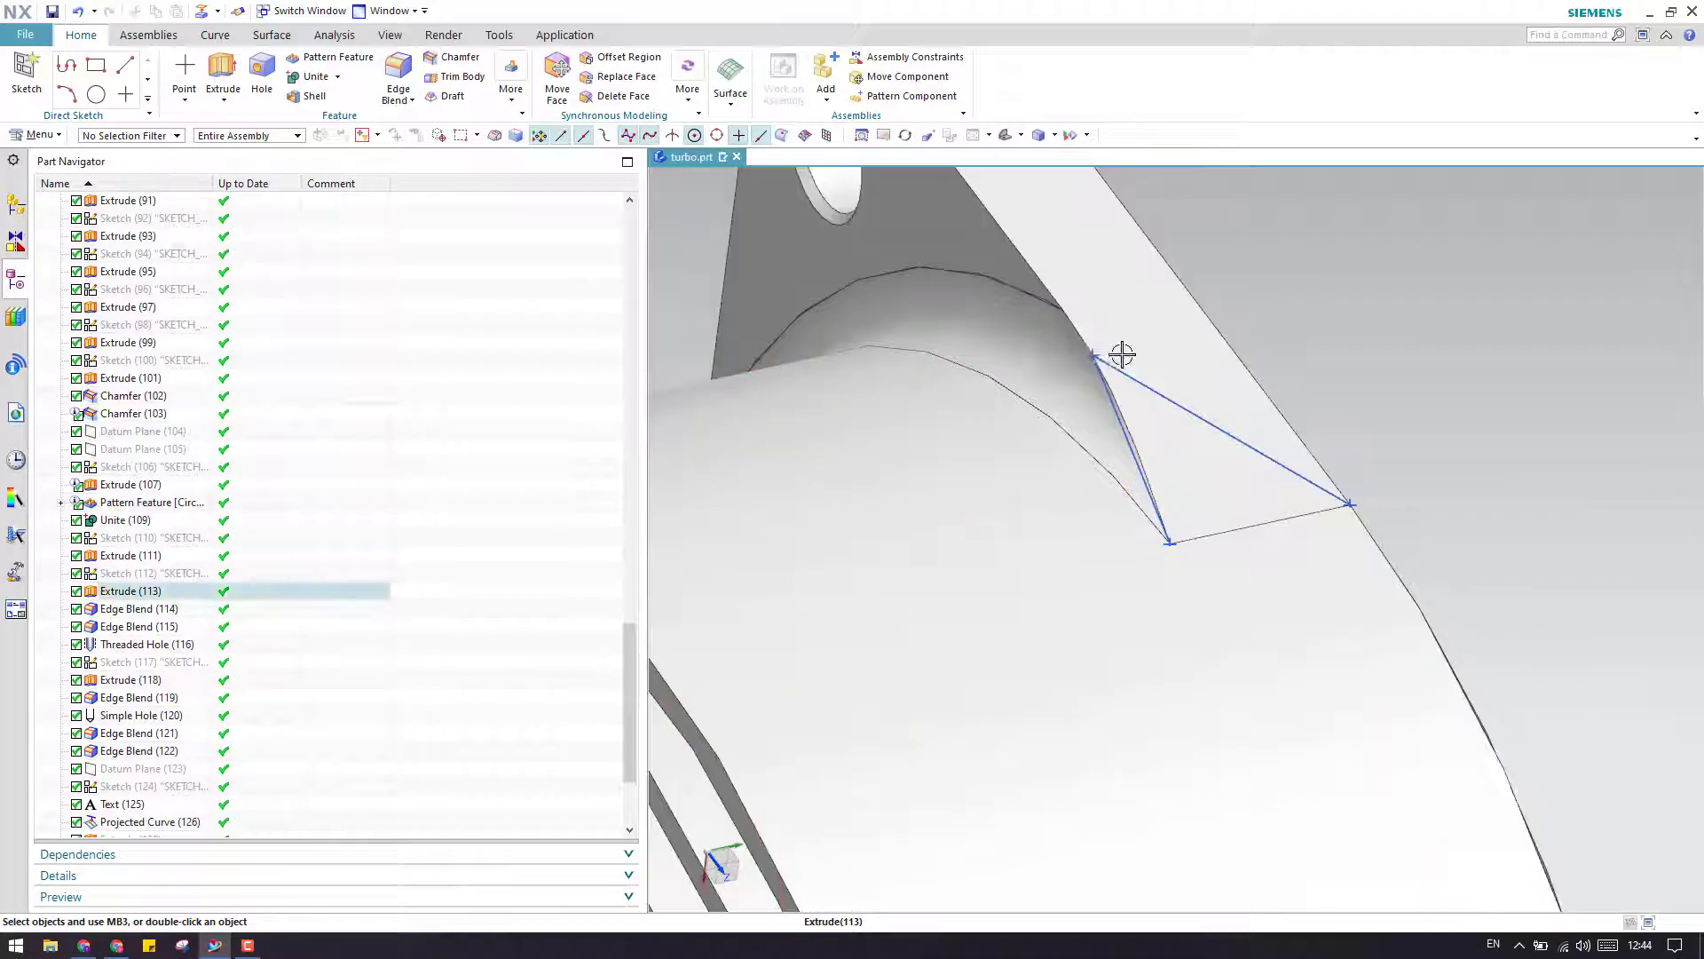
{"action": "scroll", "coordinate": [302, 714], "scroll_direction": "down", "scroll_amount": 3}
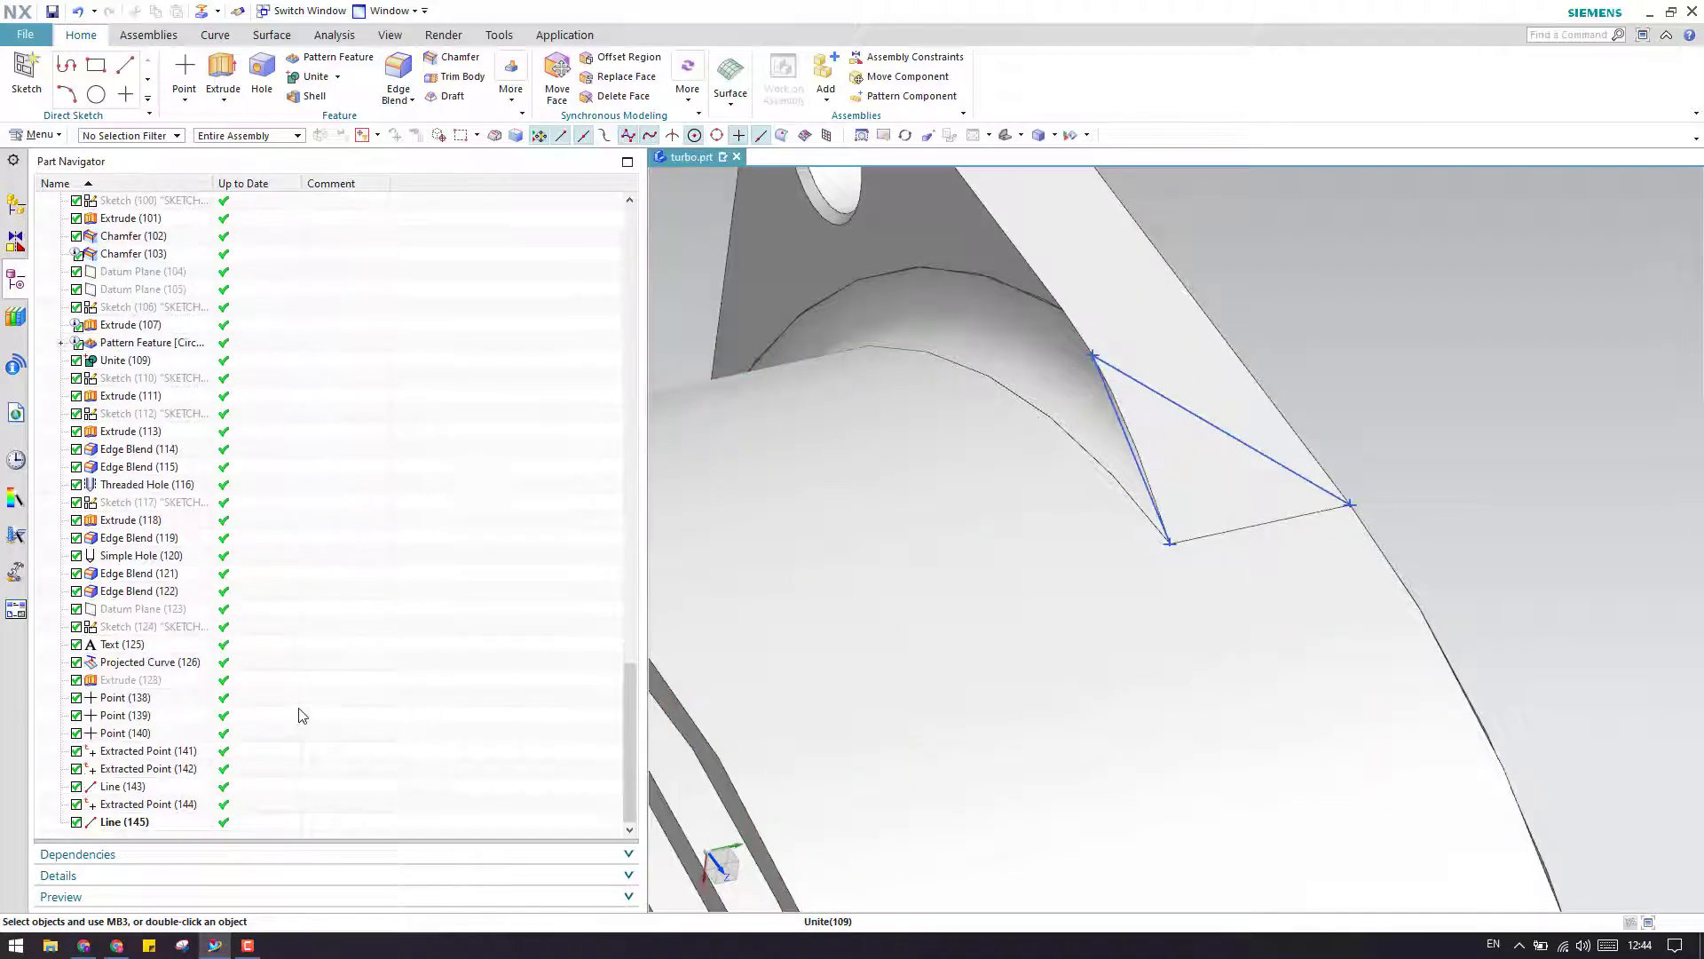
{"action": "left_click", "coordinate": [164, 826]}
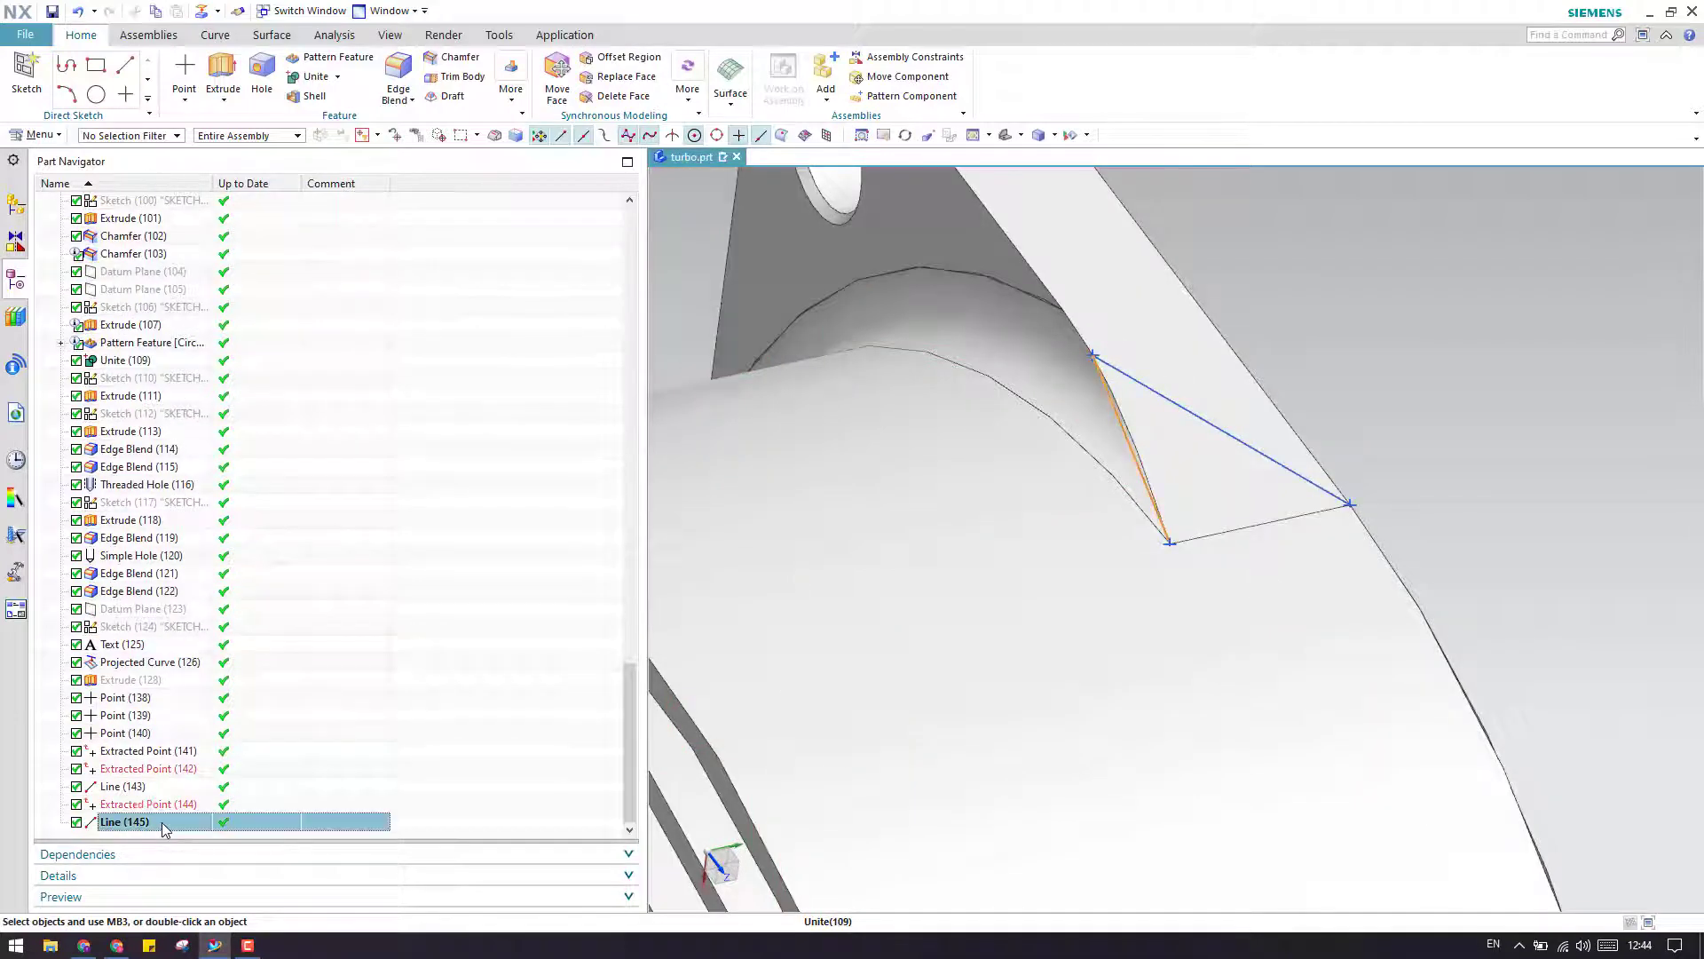
{"action": "left_click", "coordinate": [145, 751], "text": "shift"}
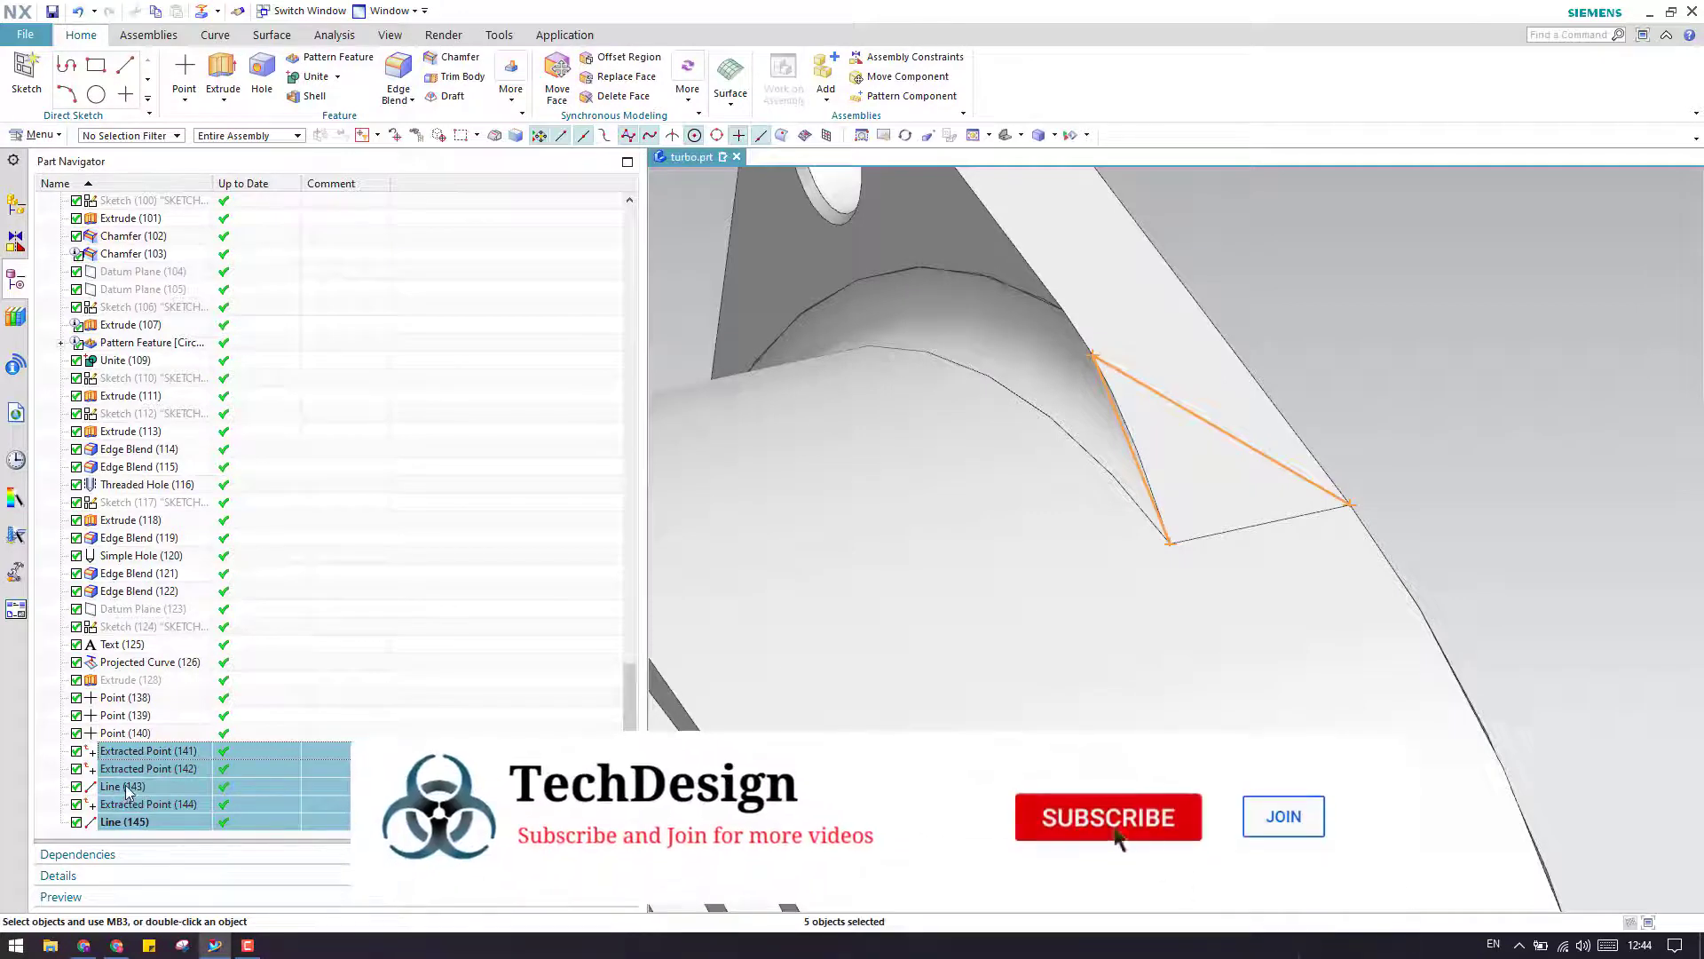
{"action": "left_click", "coordinate": [126, 787]}
{"action": "left_click", "coordinate": [134, 823]}
{"action": "left_click", "coordinate": [131, 787]}
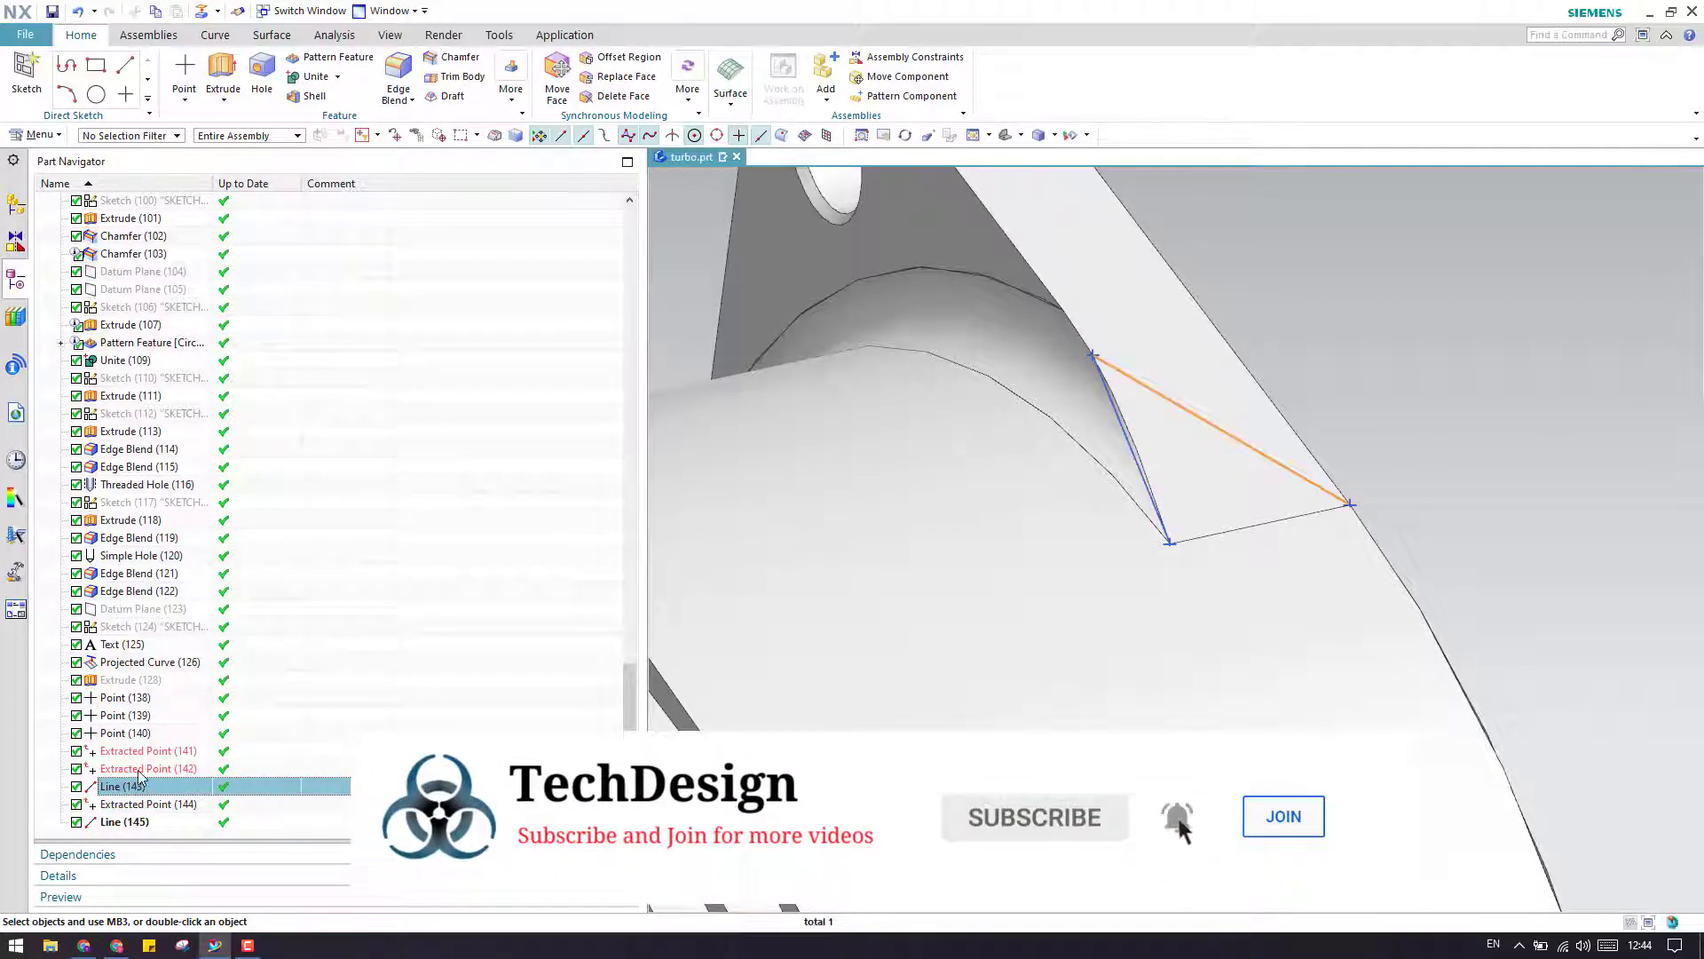
{"action": "left_click", "coordinate": [139, 770], "text": "ctrl"}
{"action": "key", "text": "Escape"}
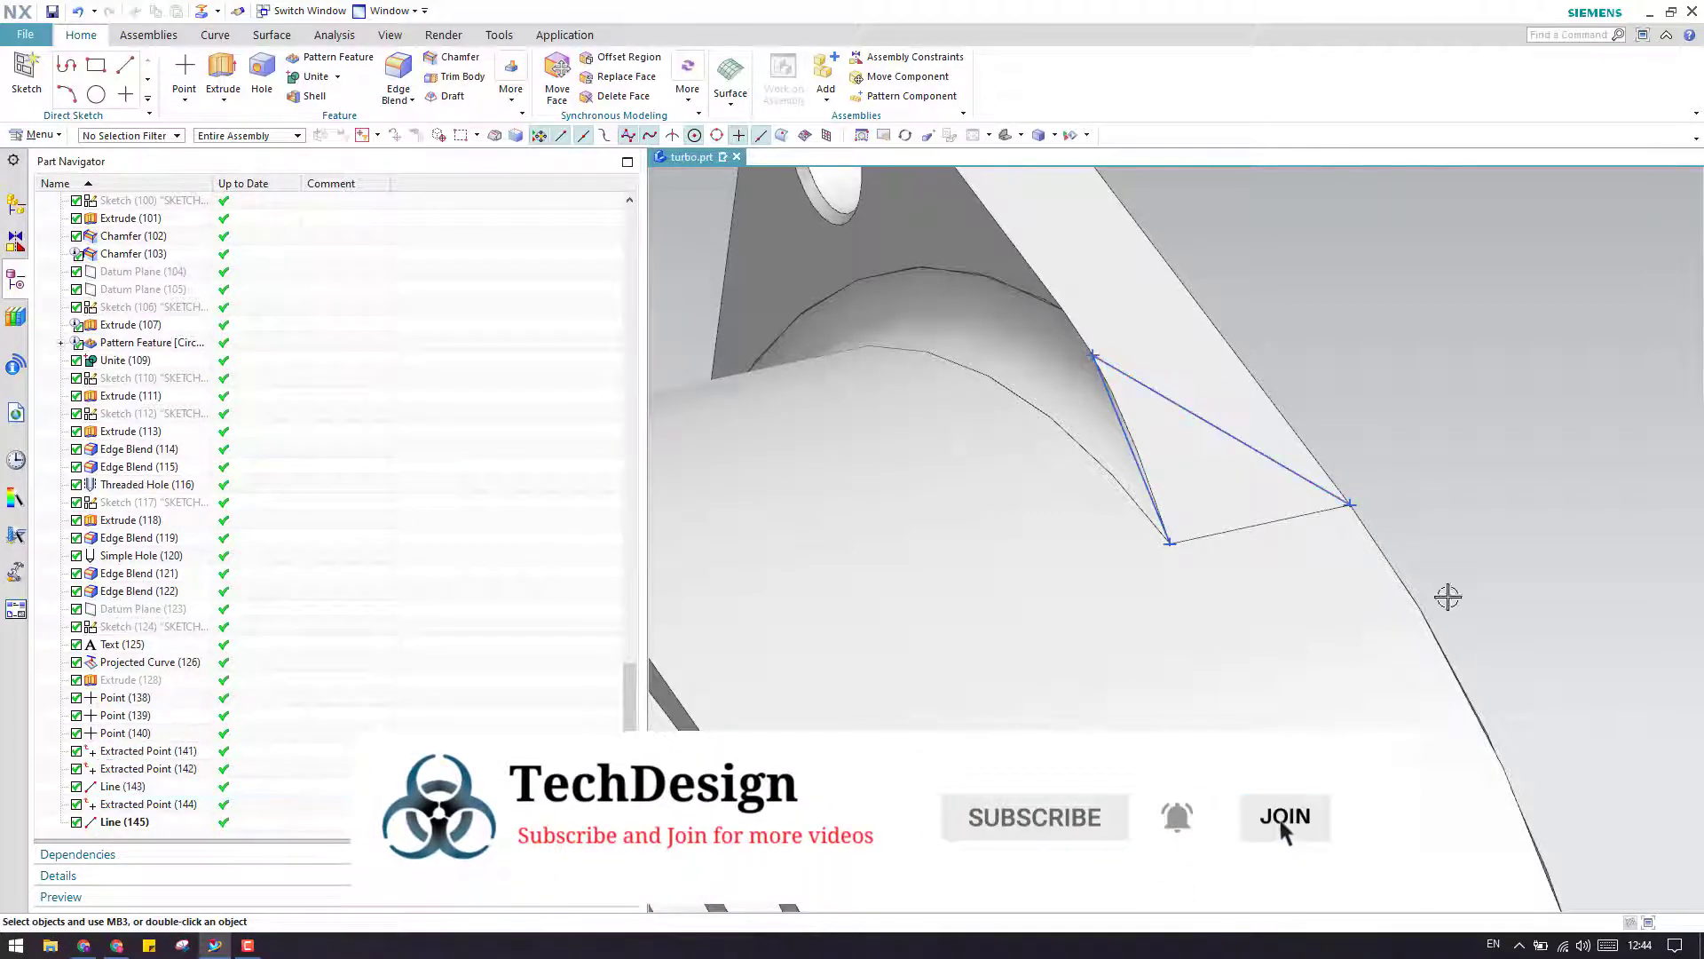
{"action": "scroll", "coordinate": [1456, 448], "scroll_direction": "down", "scroll_amount": 10}
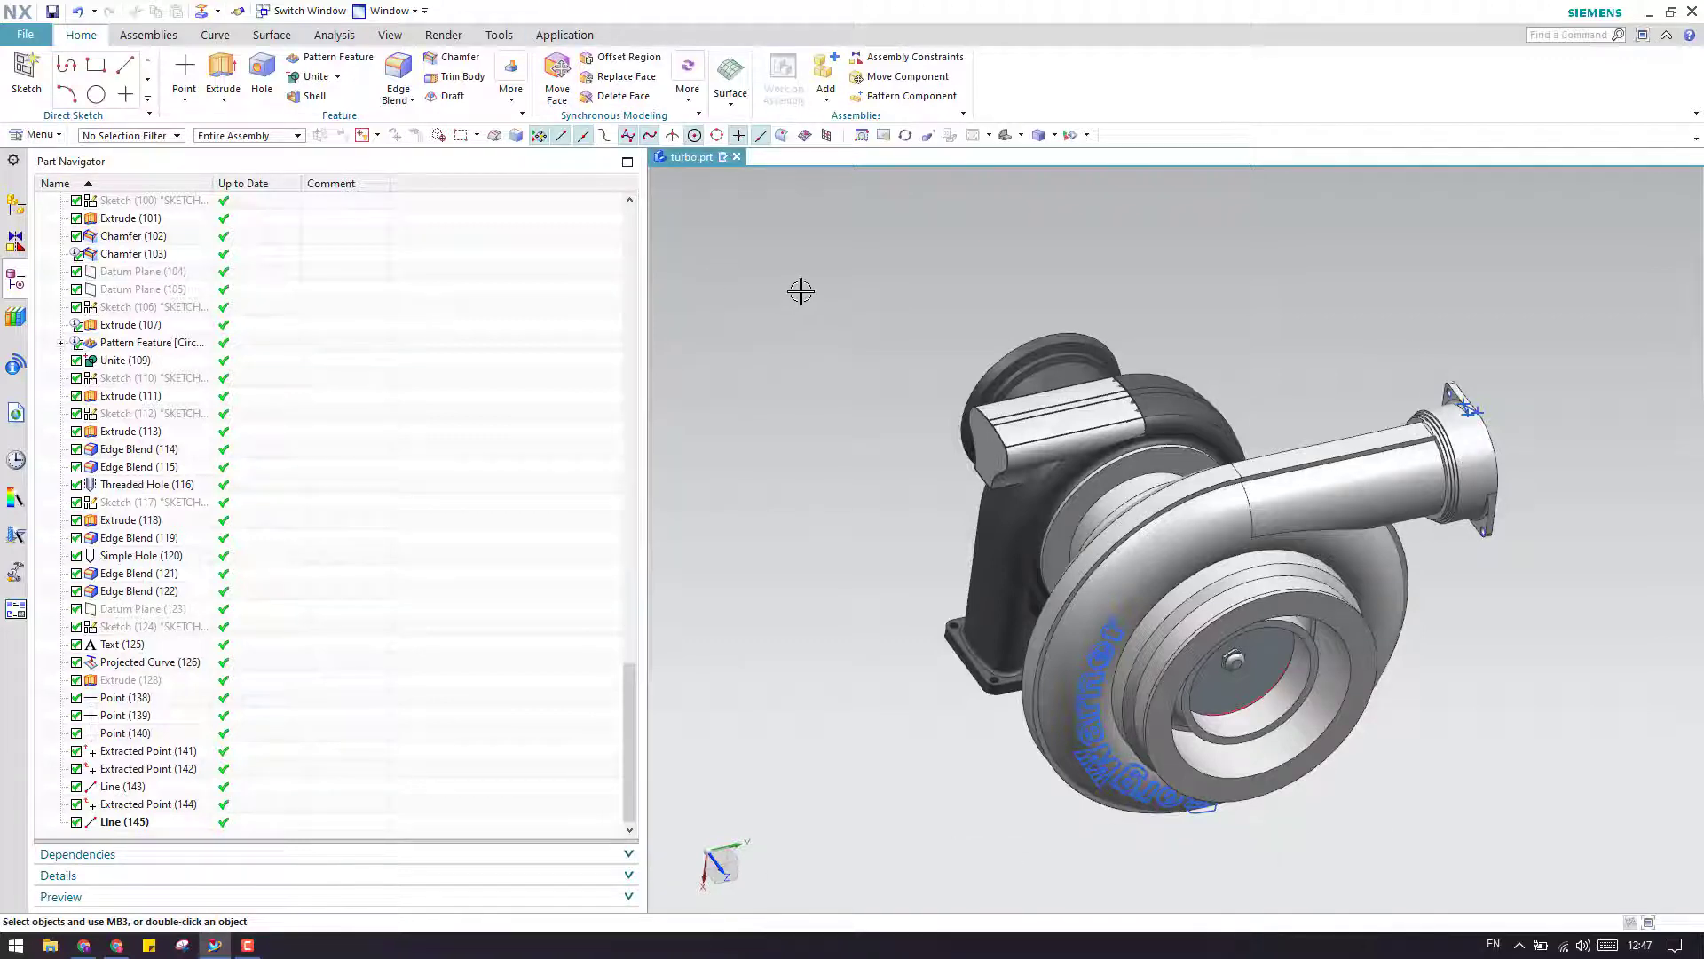
{"action": "left_click", "coordinate": [36, 135]}
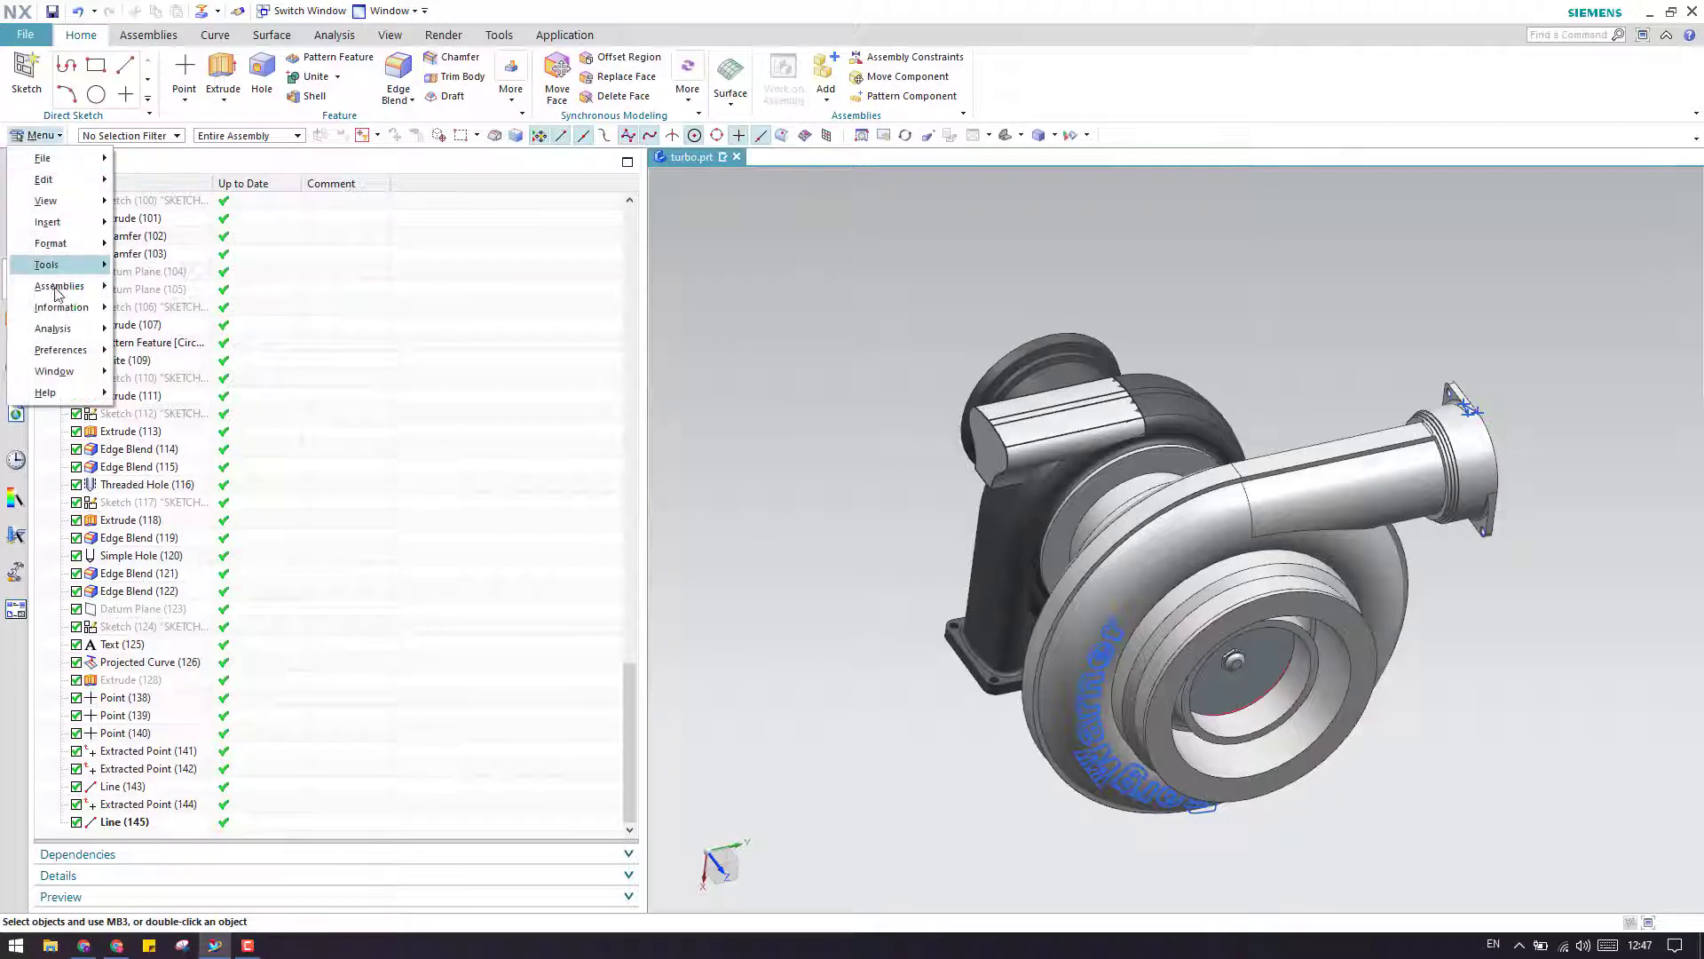
{"action": "mouse_move", "coordinate": [55, 288]}
{"action": "mouse_move", "coordinate": [53, 221]}
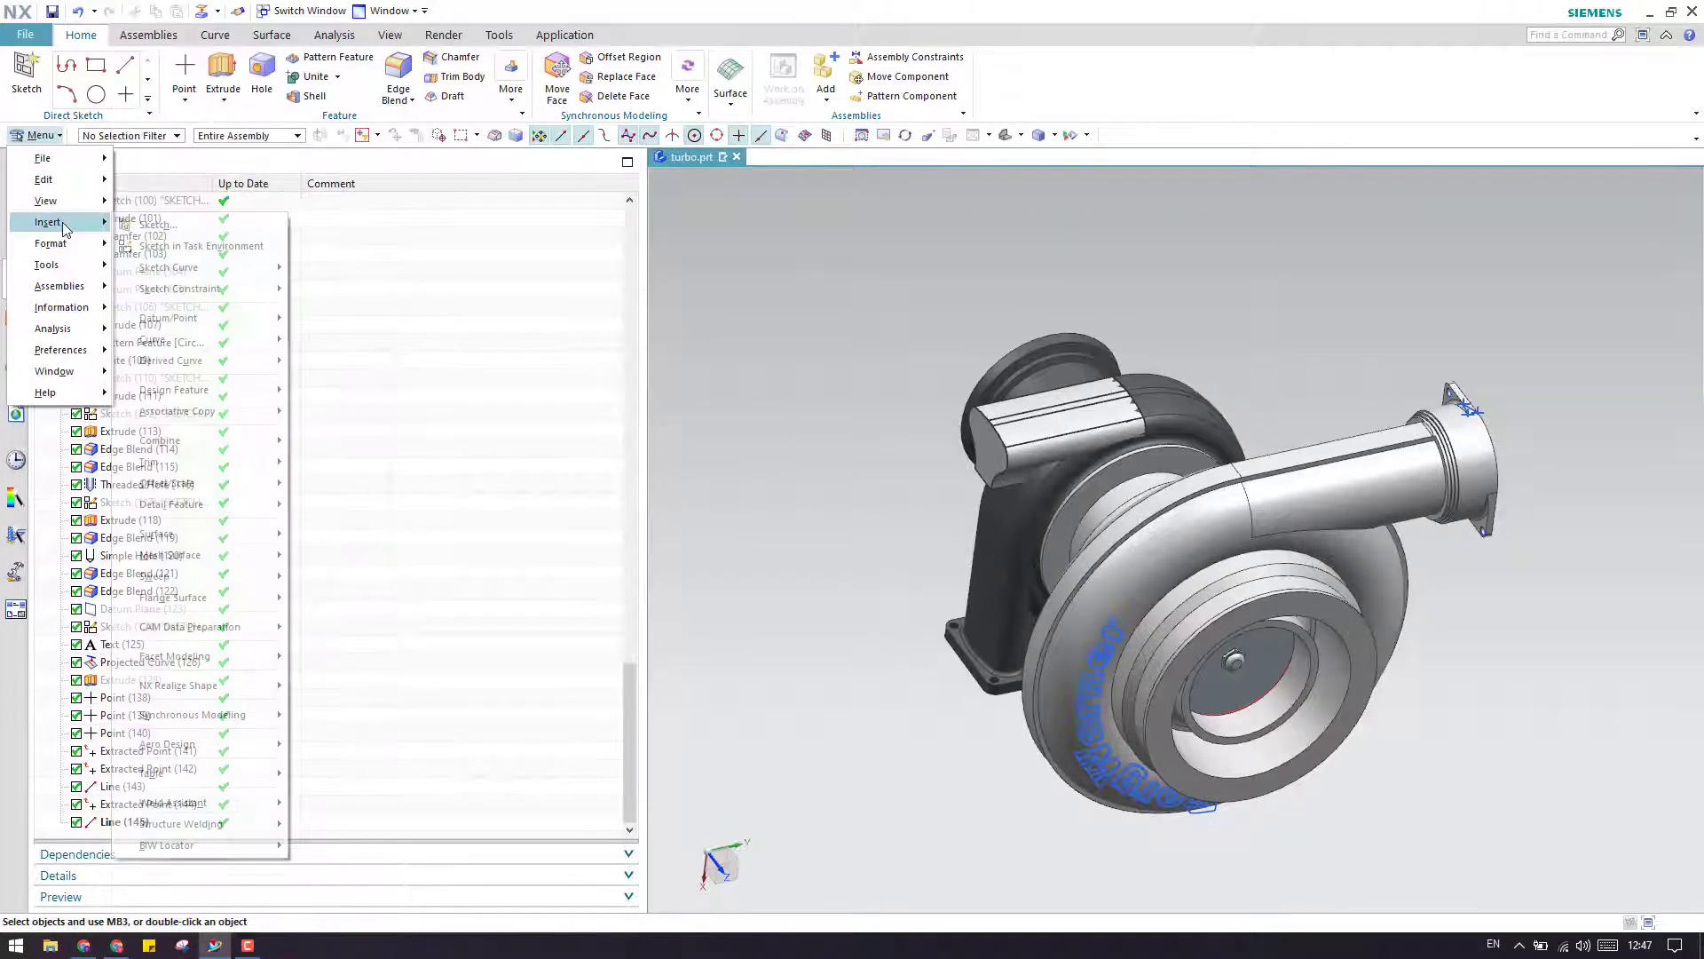
{"action": "mouse_move", "coordinate": [222, 411]}
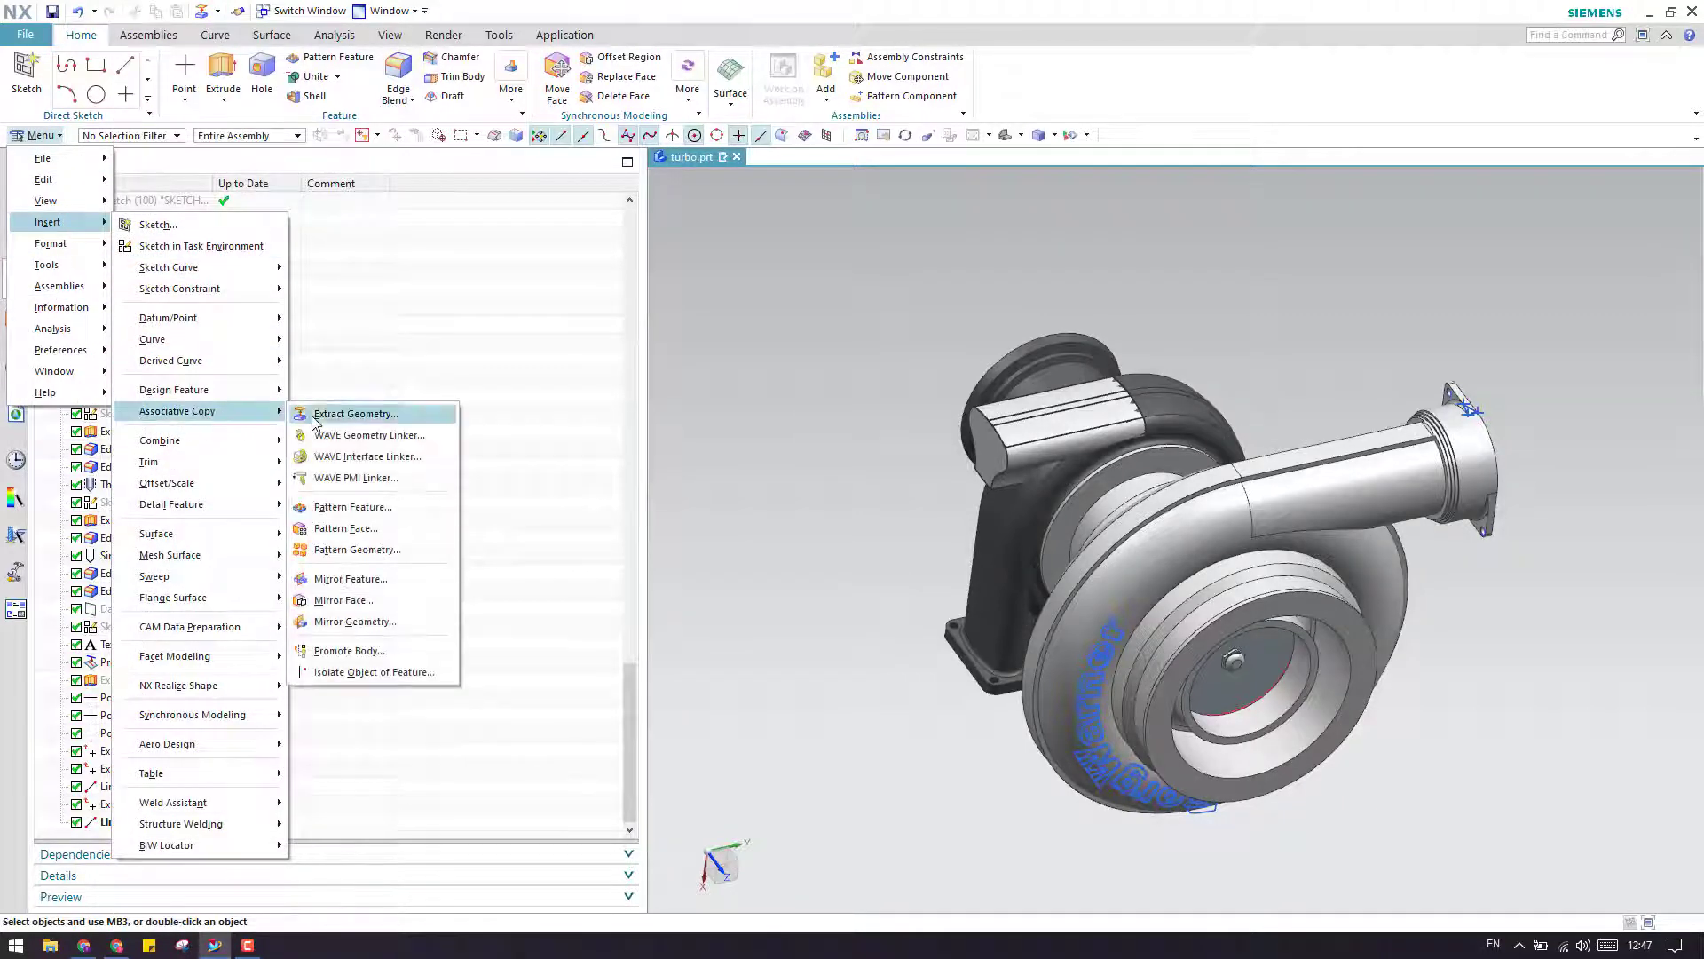
{"action": "left_click", "coordinate": [329, 414]}
{"action": "left_click", "coordinate": [390, 246]}
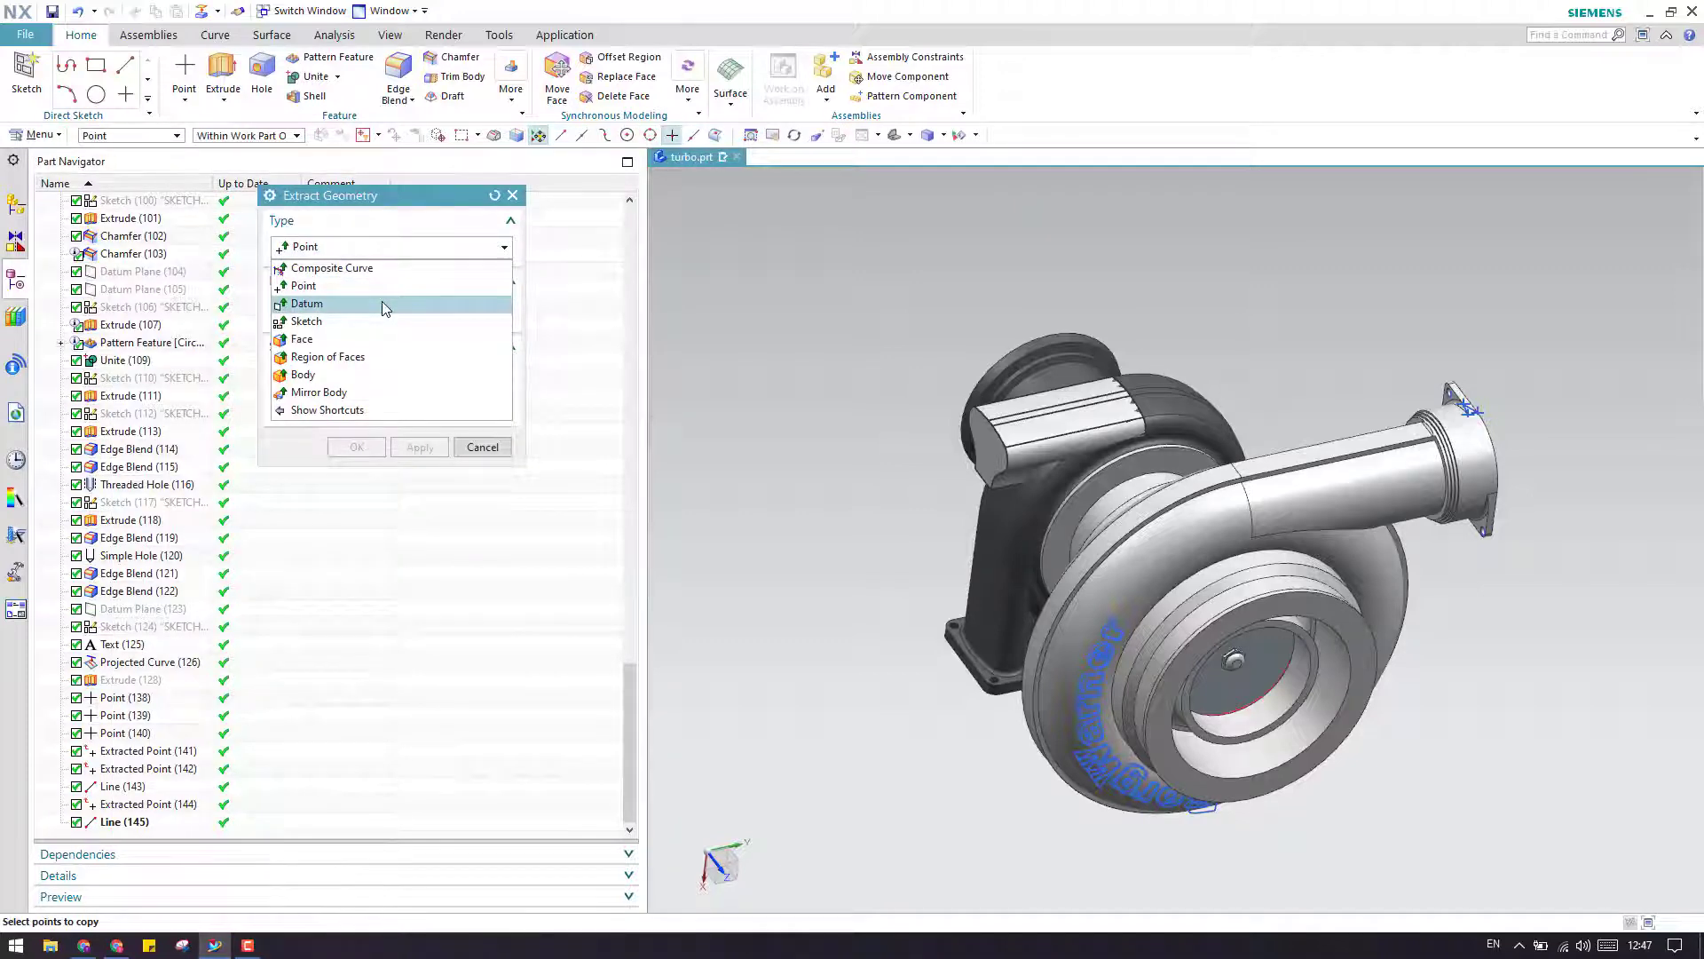
{"action": "left_click", "coordinate": [568, 403]}
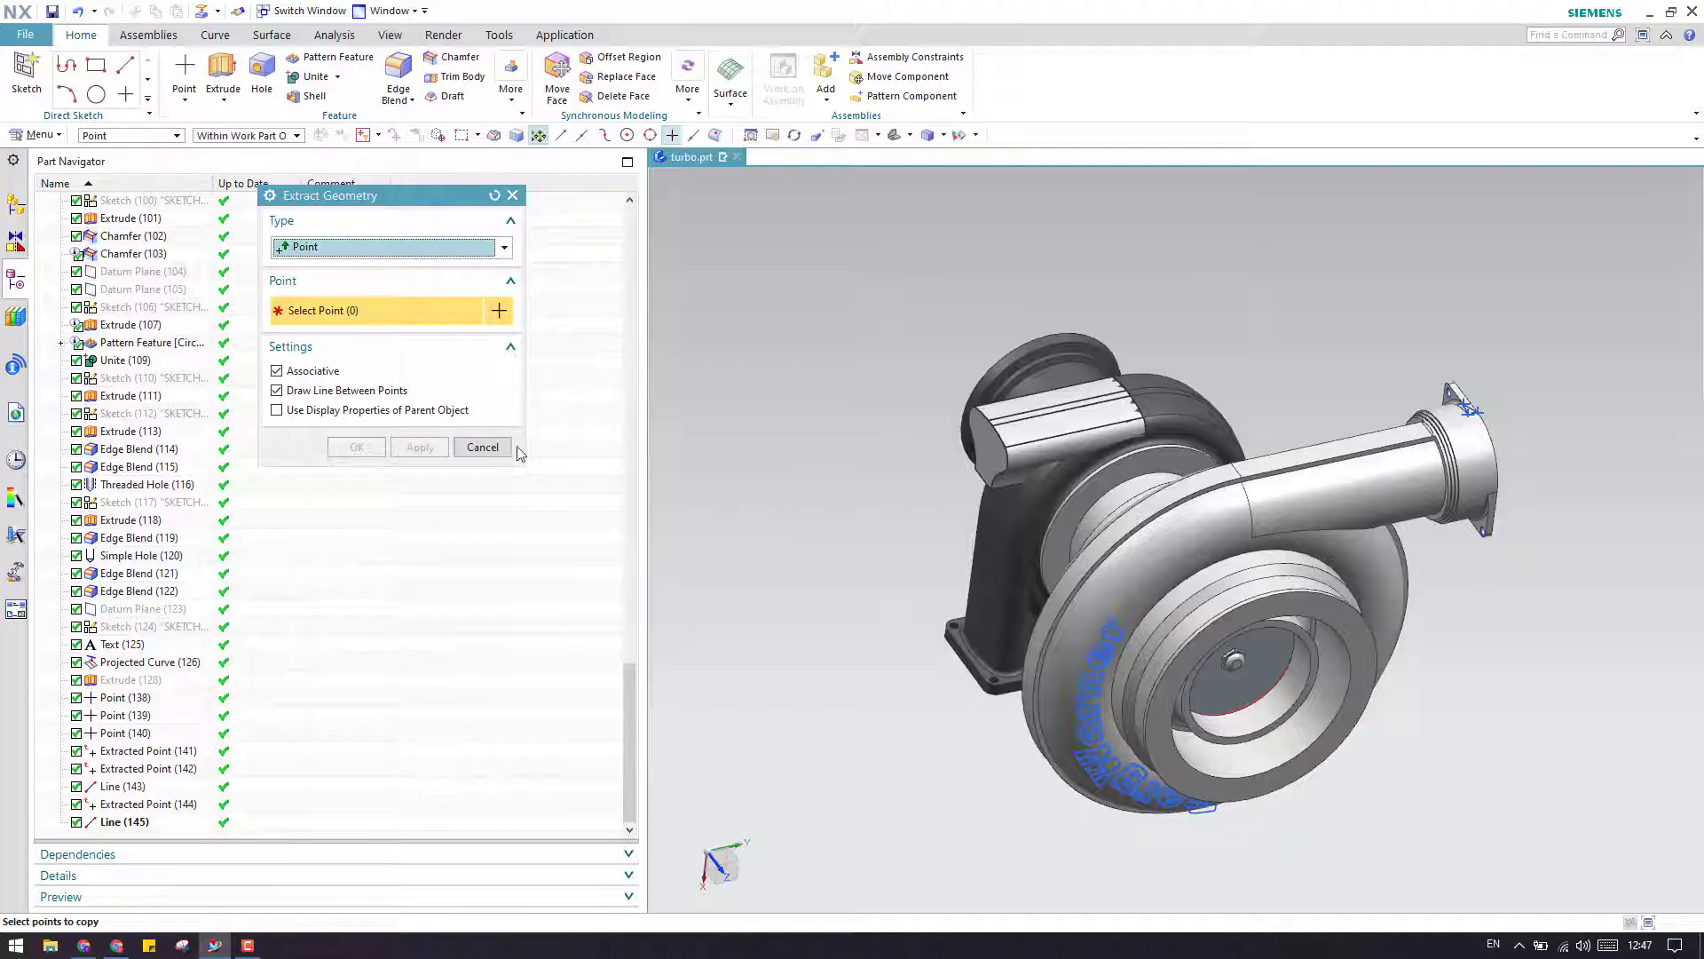
{"action": "left_click", "coordinate": [483, 446]}
Step: Show all datums, including the datum planes, on the turbo model
{"action": "key", "text": "ctrl+w"}
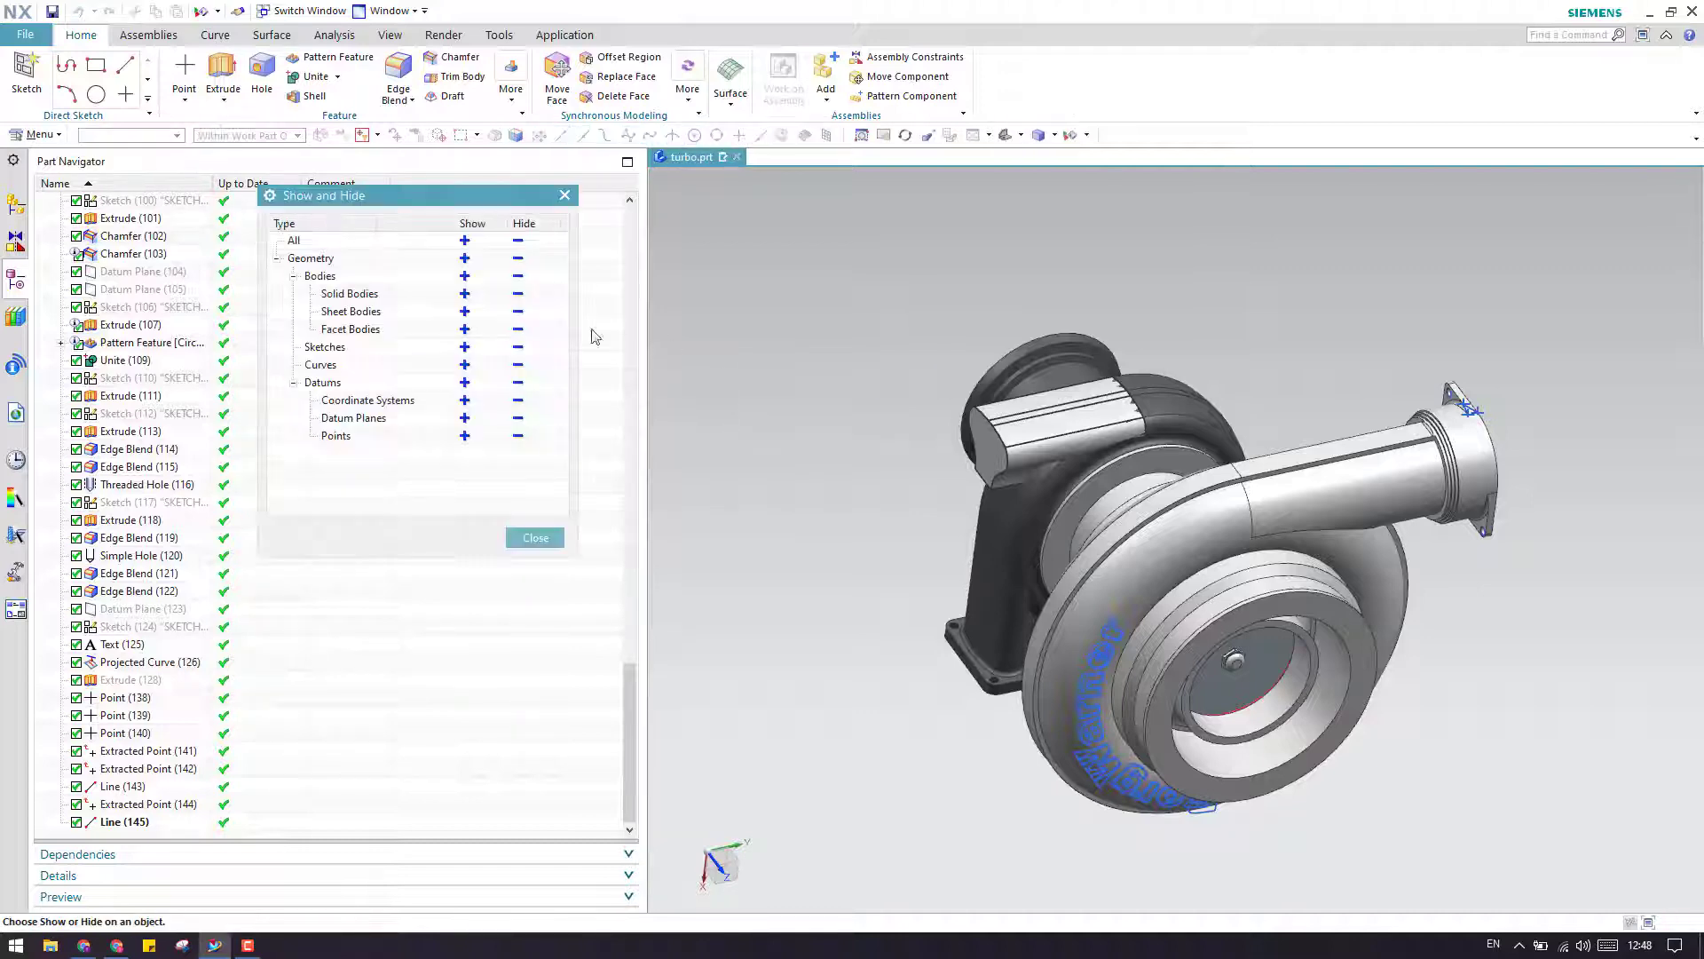
{"action": "left_click", "coordinate": [464, 381]}
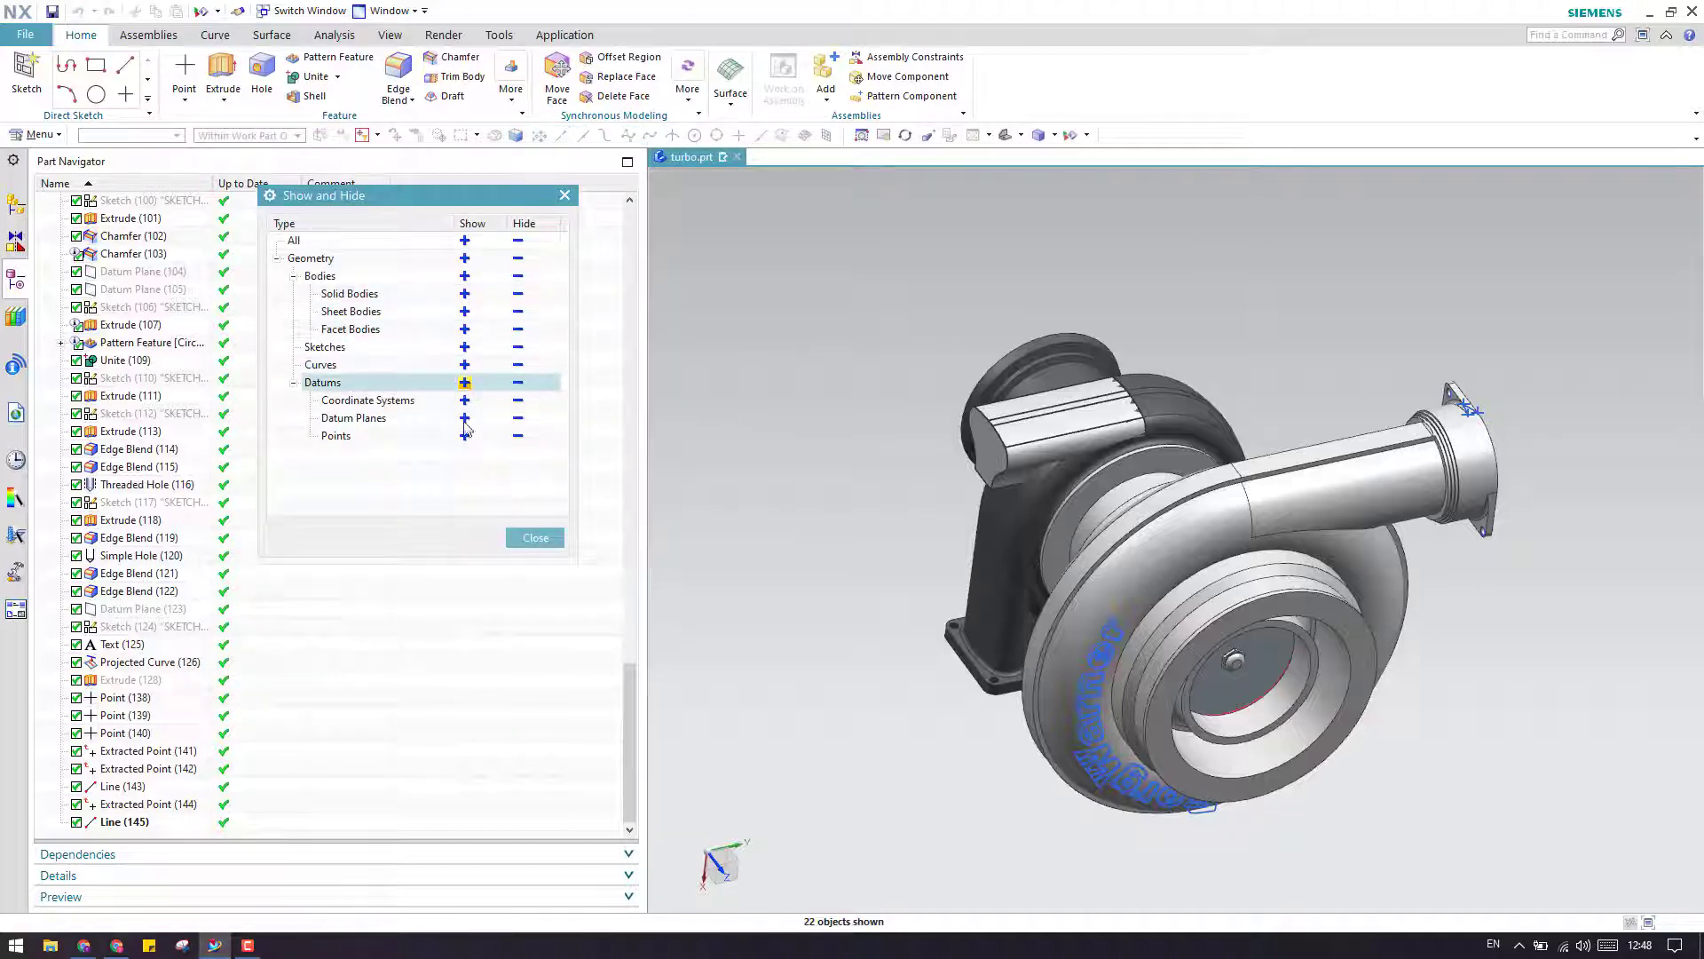
{"action": "left_click", "coordinate": [464, 417]}
{"action": "left_click", "coordinate": [535, 537]}
{"action": "scroll", "coordinate": [852, 438], "scroll_direction": "down", "scroll_amount": 3}
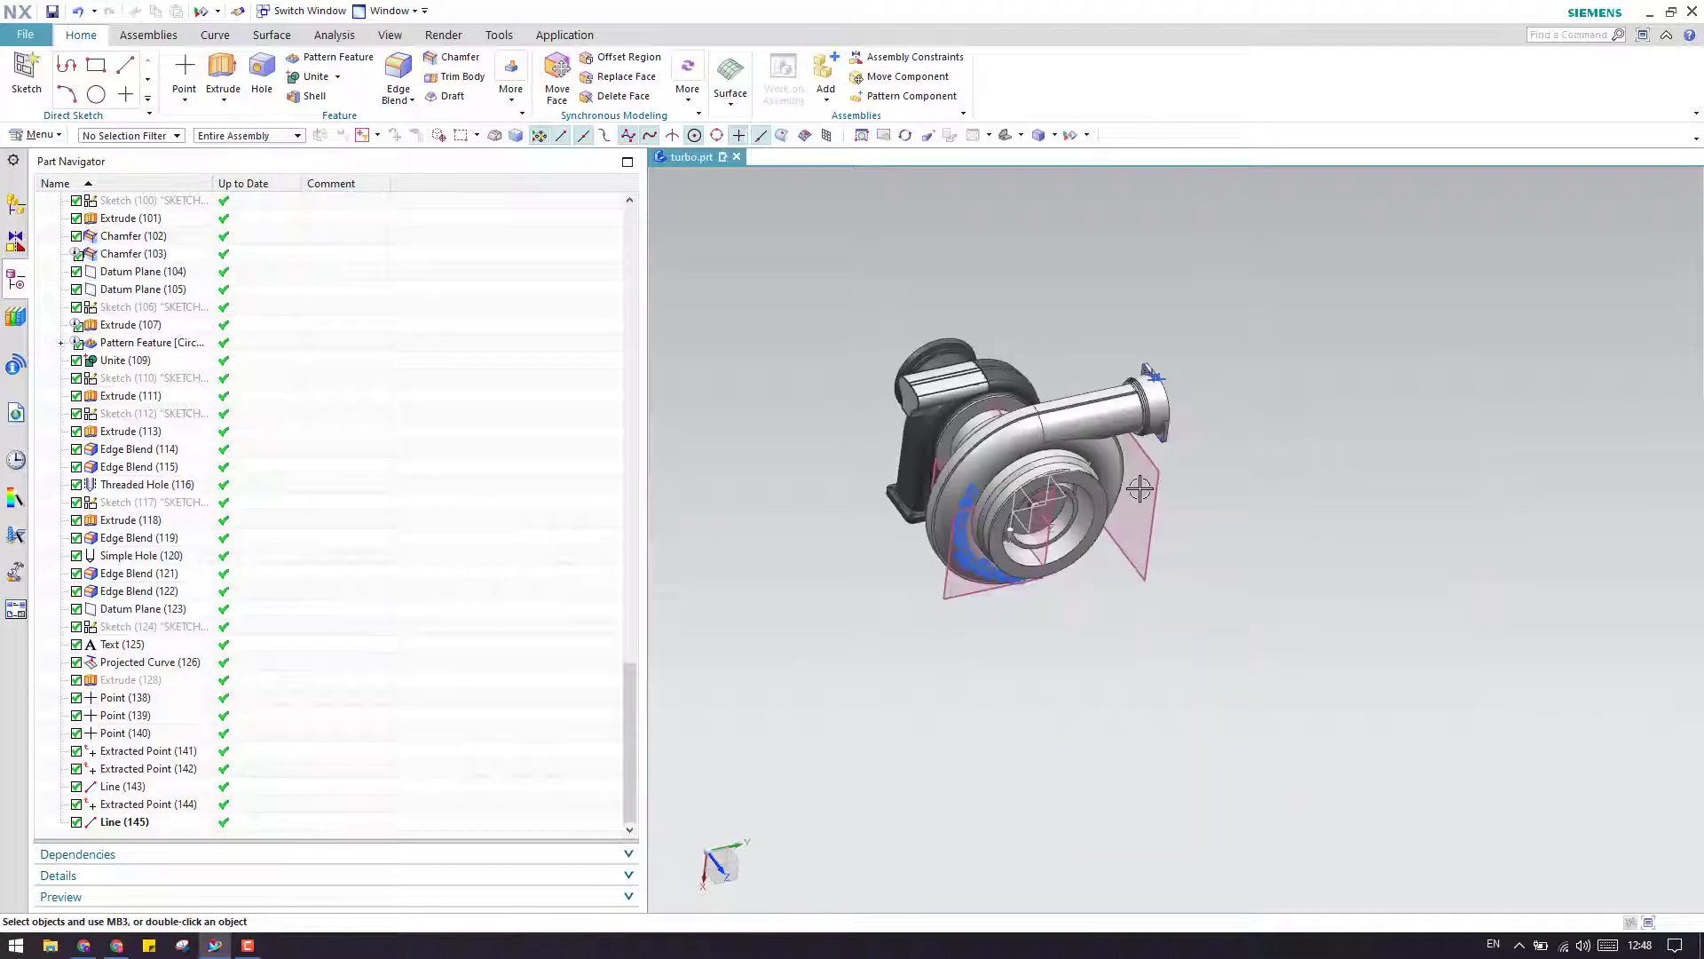
Step: Start Extract Geometry and change its type from Point to Datum
{"action": "scroll", "coordinate": [1140, 488], "scroll_direction": "up", "scroll_amount": 4}
{"action": "mouse_move", "coordinate": [1157, 498]}
{"action": "middle_mouse_down"}
{"action": "mouse_move", "coordinate": [1142, 464]}
{"action": "mouse_move", "coordinate": [1095, 468]}
{"action": "mouse_move", "coordinate": [1133, 509]}
{"action": "middle_mouse_up"}
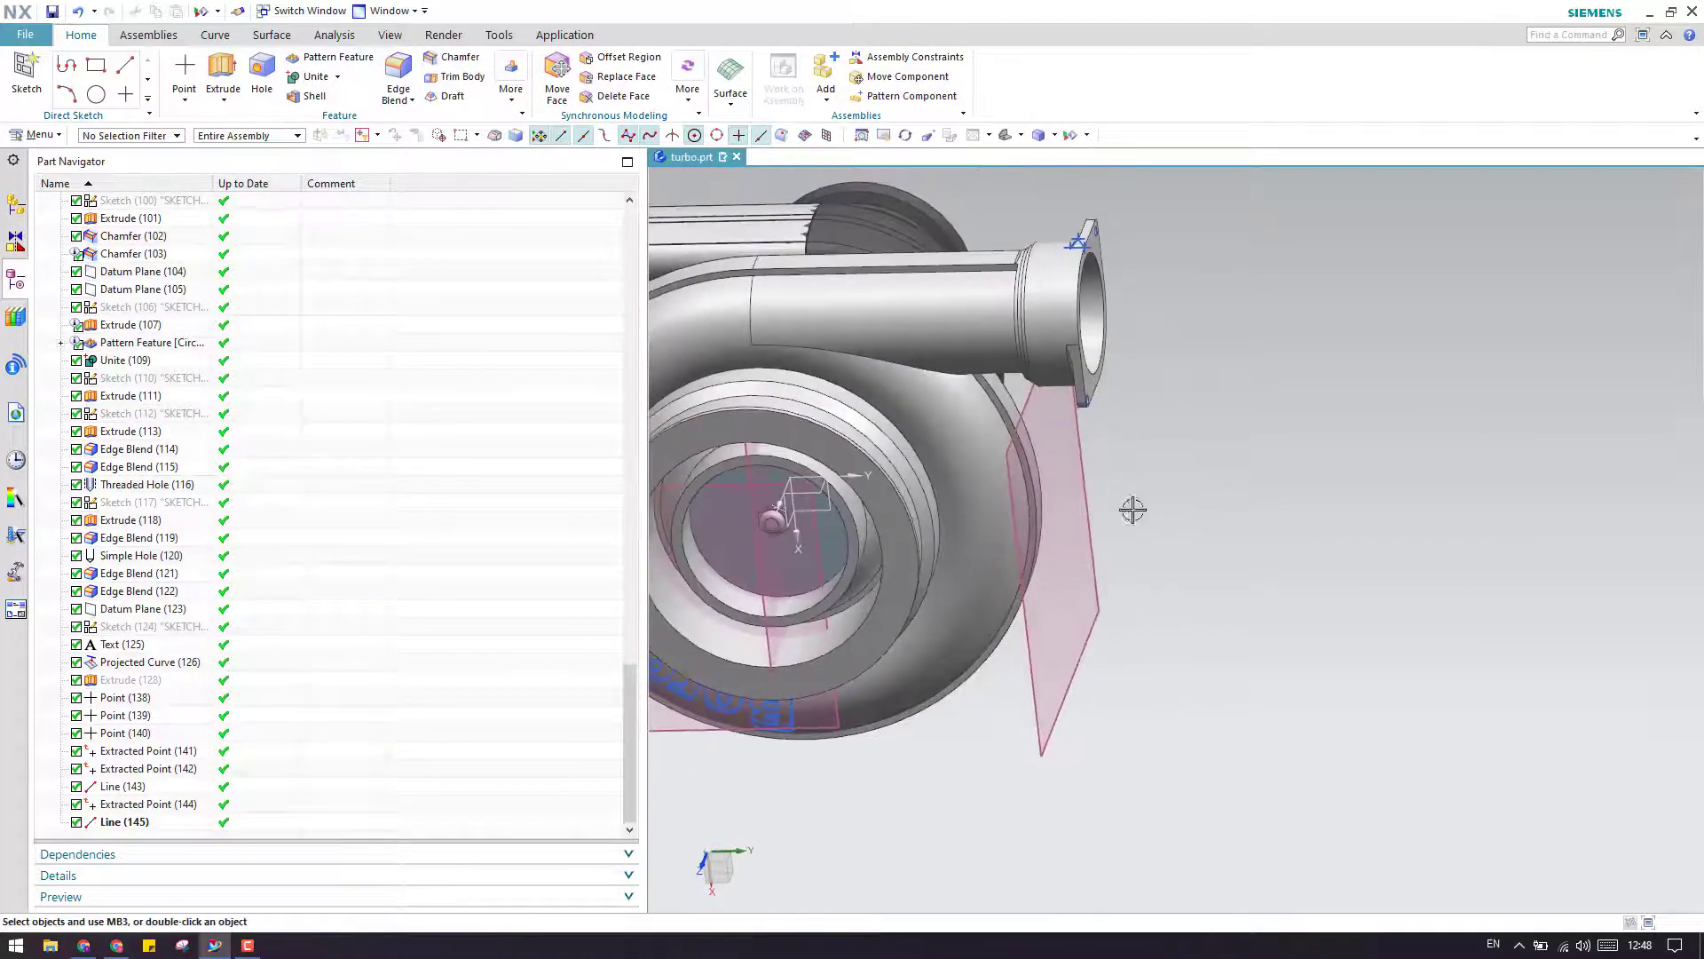
{"action": "left_click", "coordinate": [39, 135]}
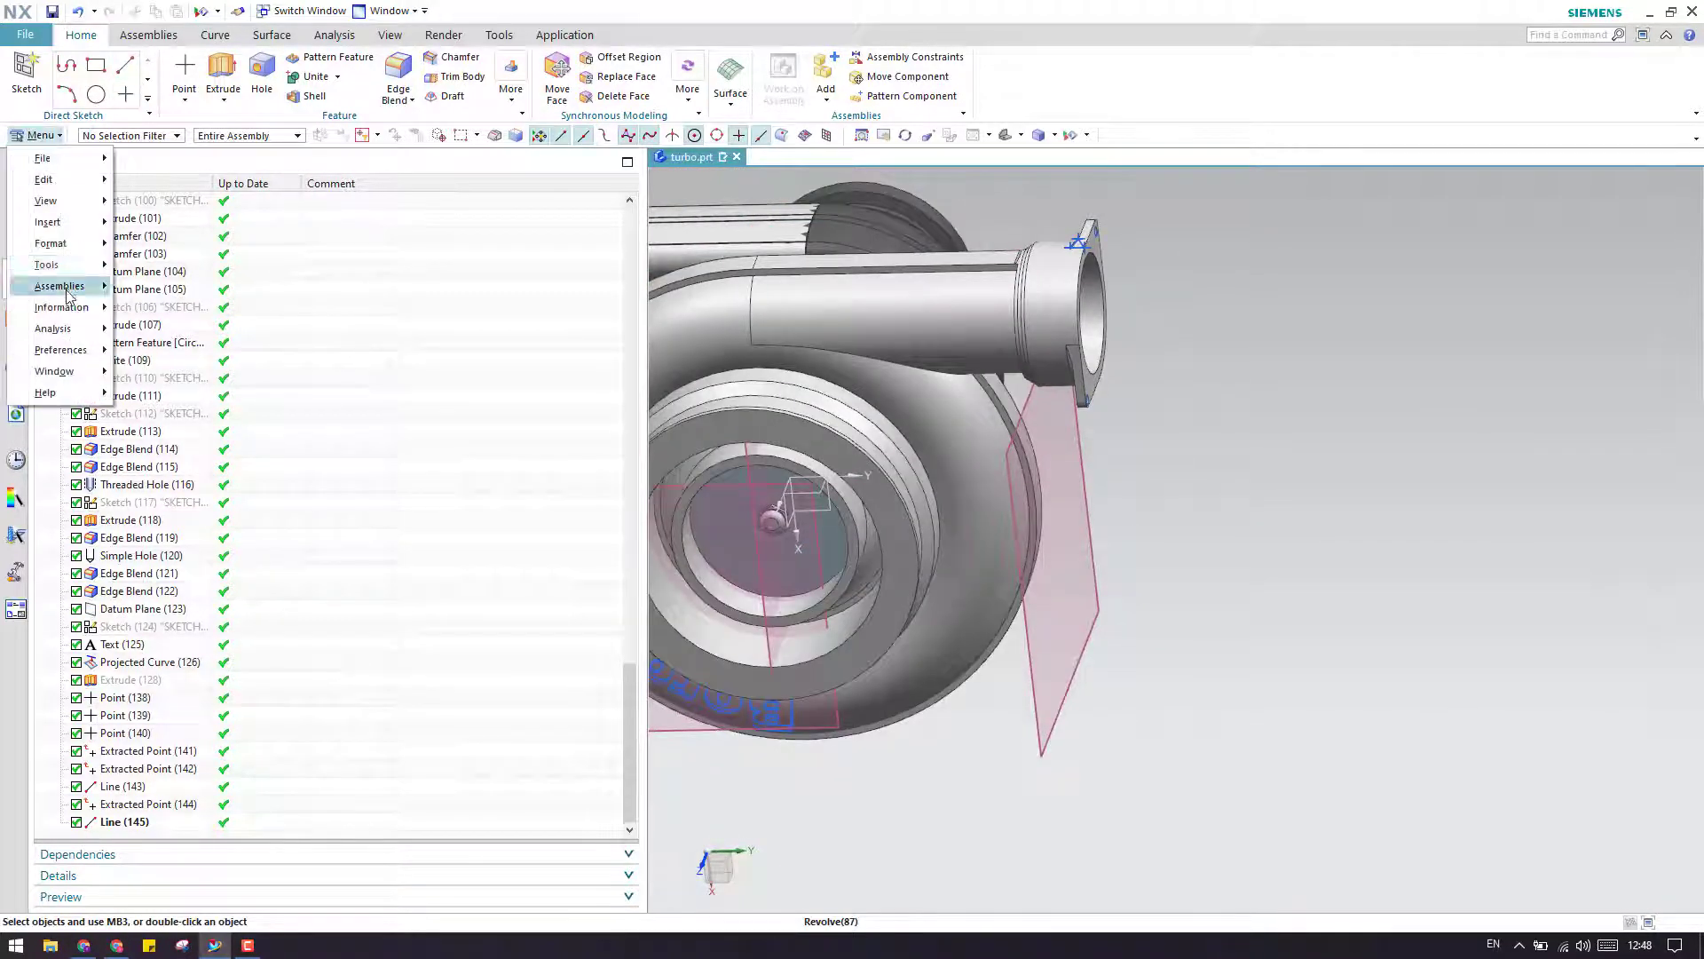
{"action": "mouse_move", "coordinate": [80, 222]}
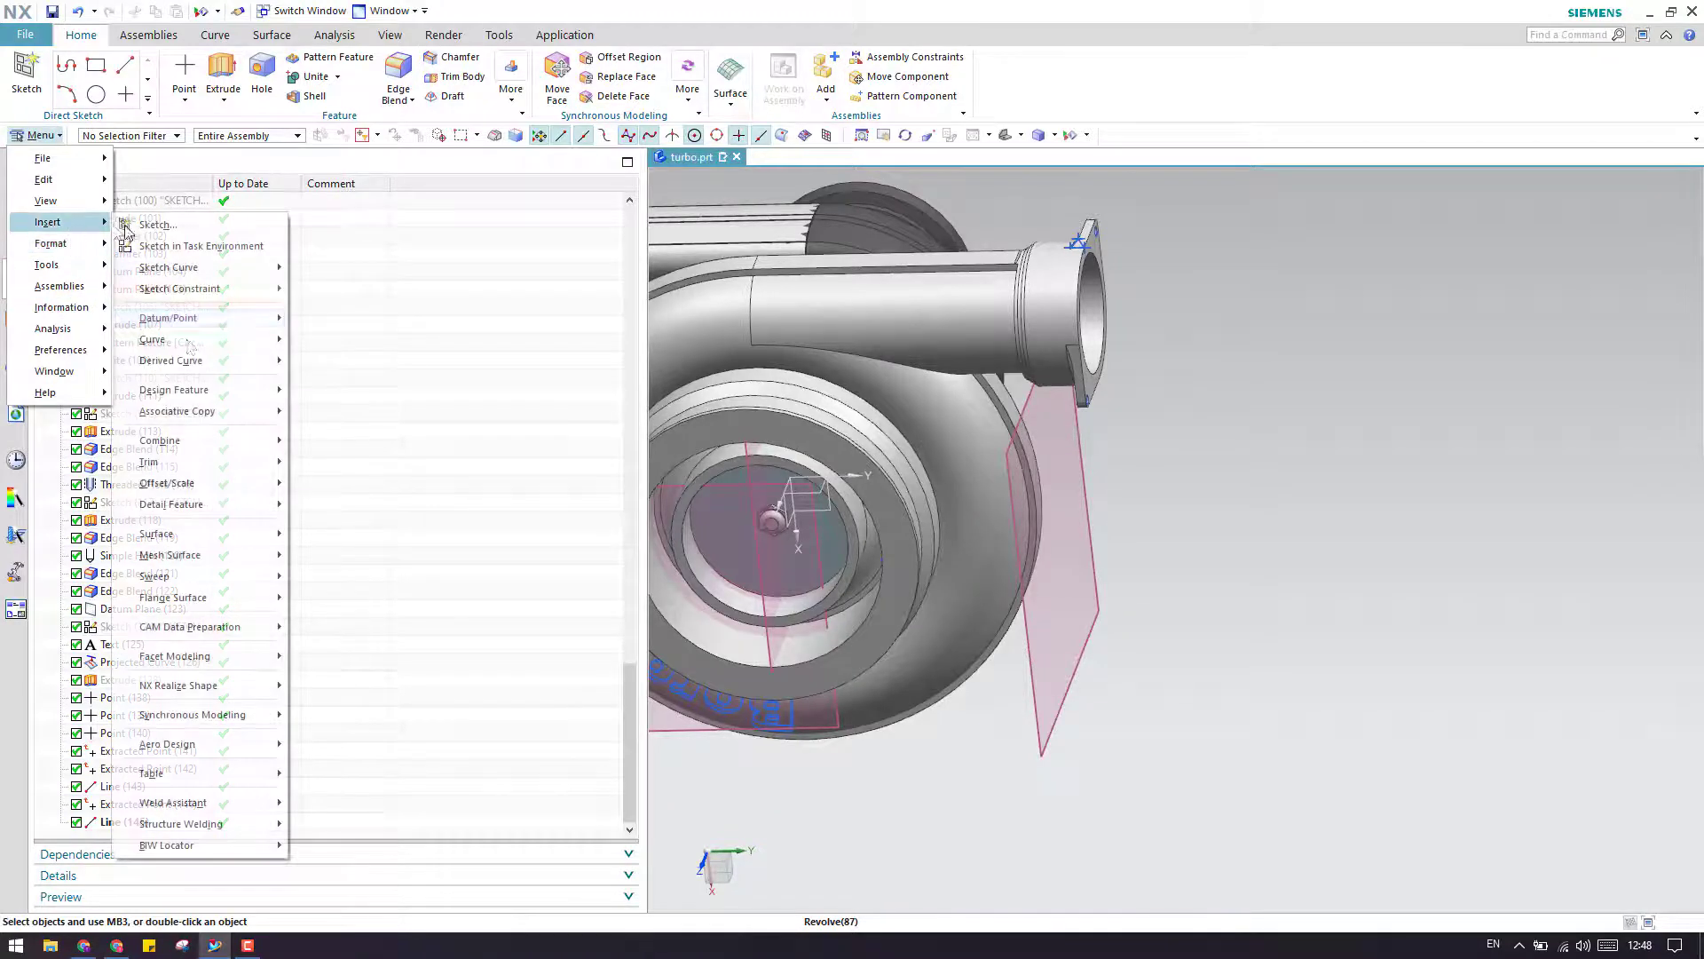
{"action": "mouse_move", "coordinate": [191, 411]}
{"action": "left_click", "coordinate": [369, 424]}
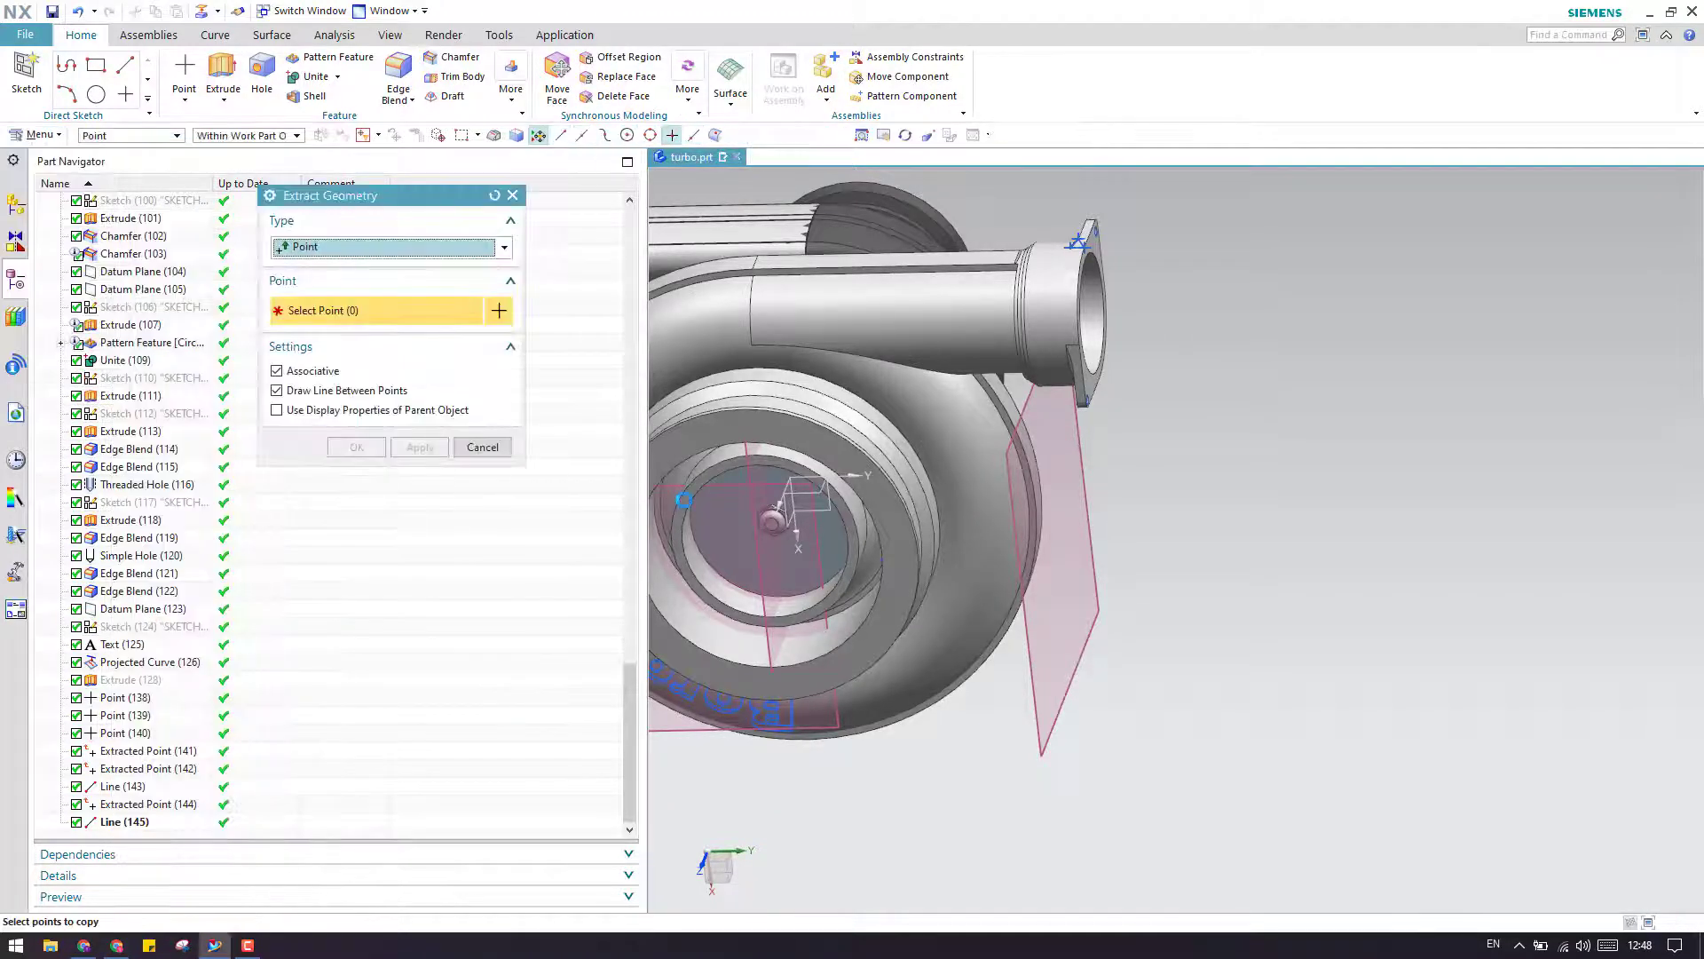
{"action": "left_click", "coordinate": [371, 248]}
{"action": "left_click", "coordinate": [362, 308]}
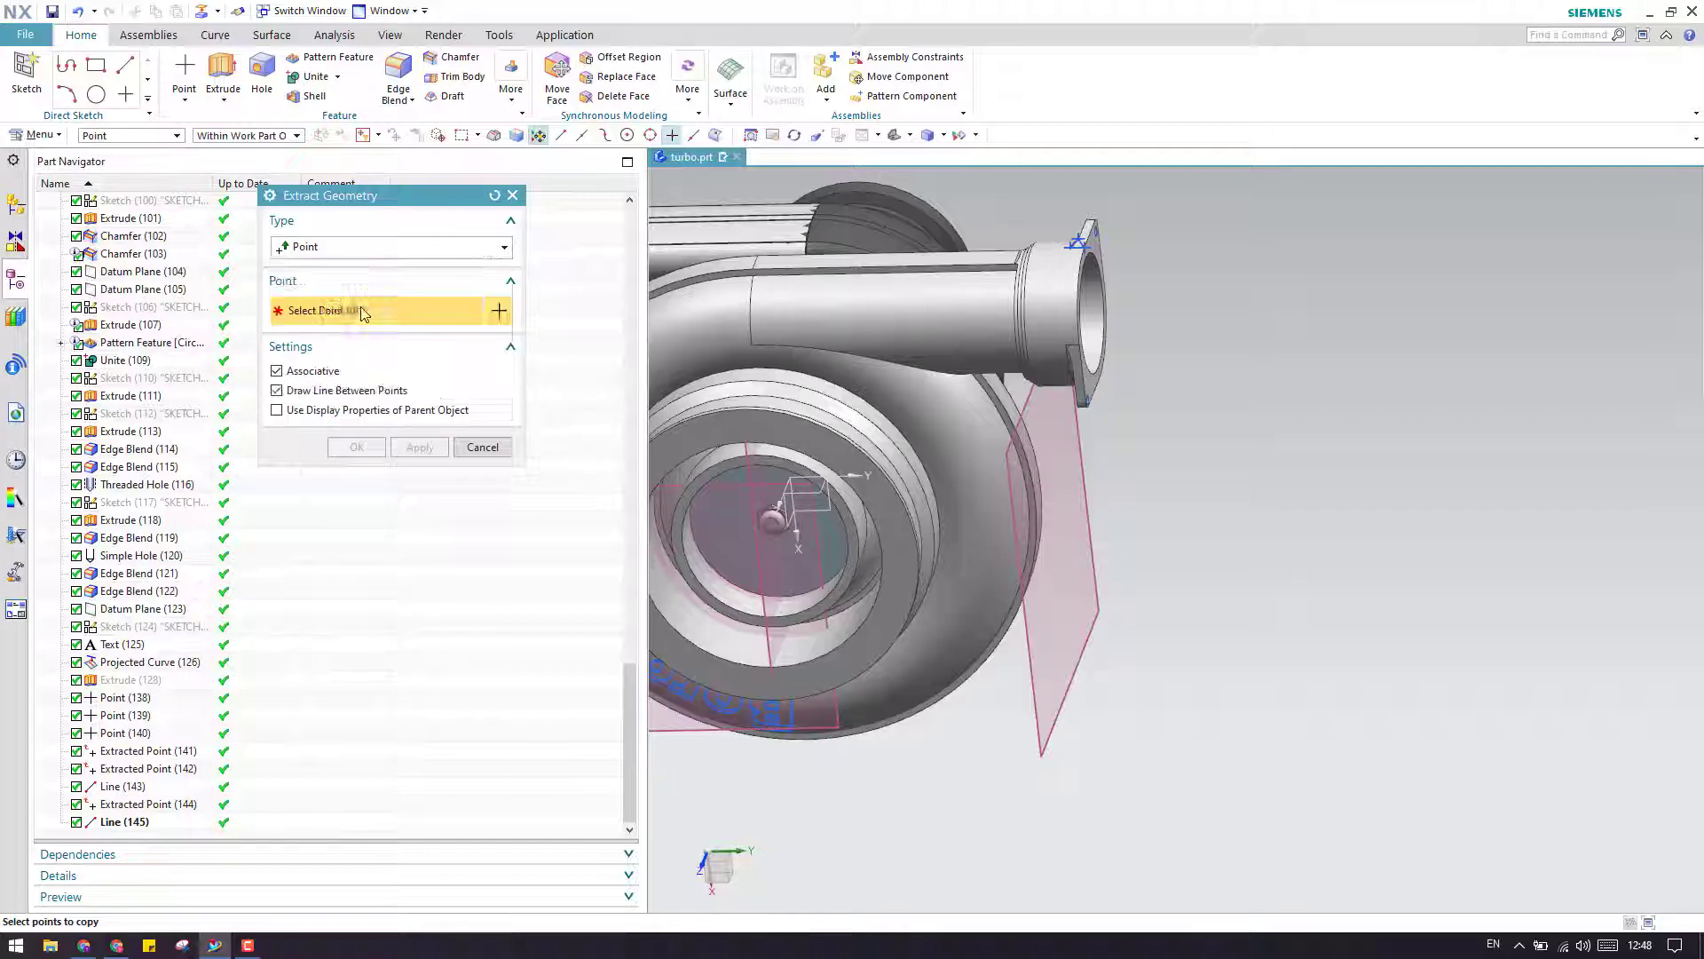
Step: Extract the datum plane beneath the outlet flange with Hide Original enabled
{"action": "left_click", "coordinate": [1037, 706]}
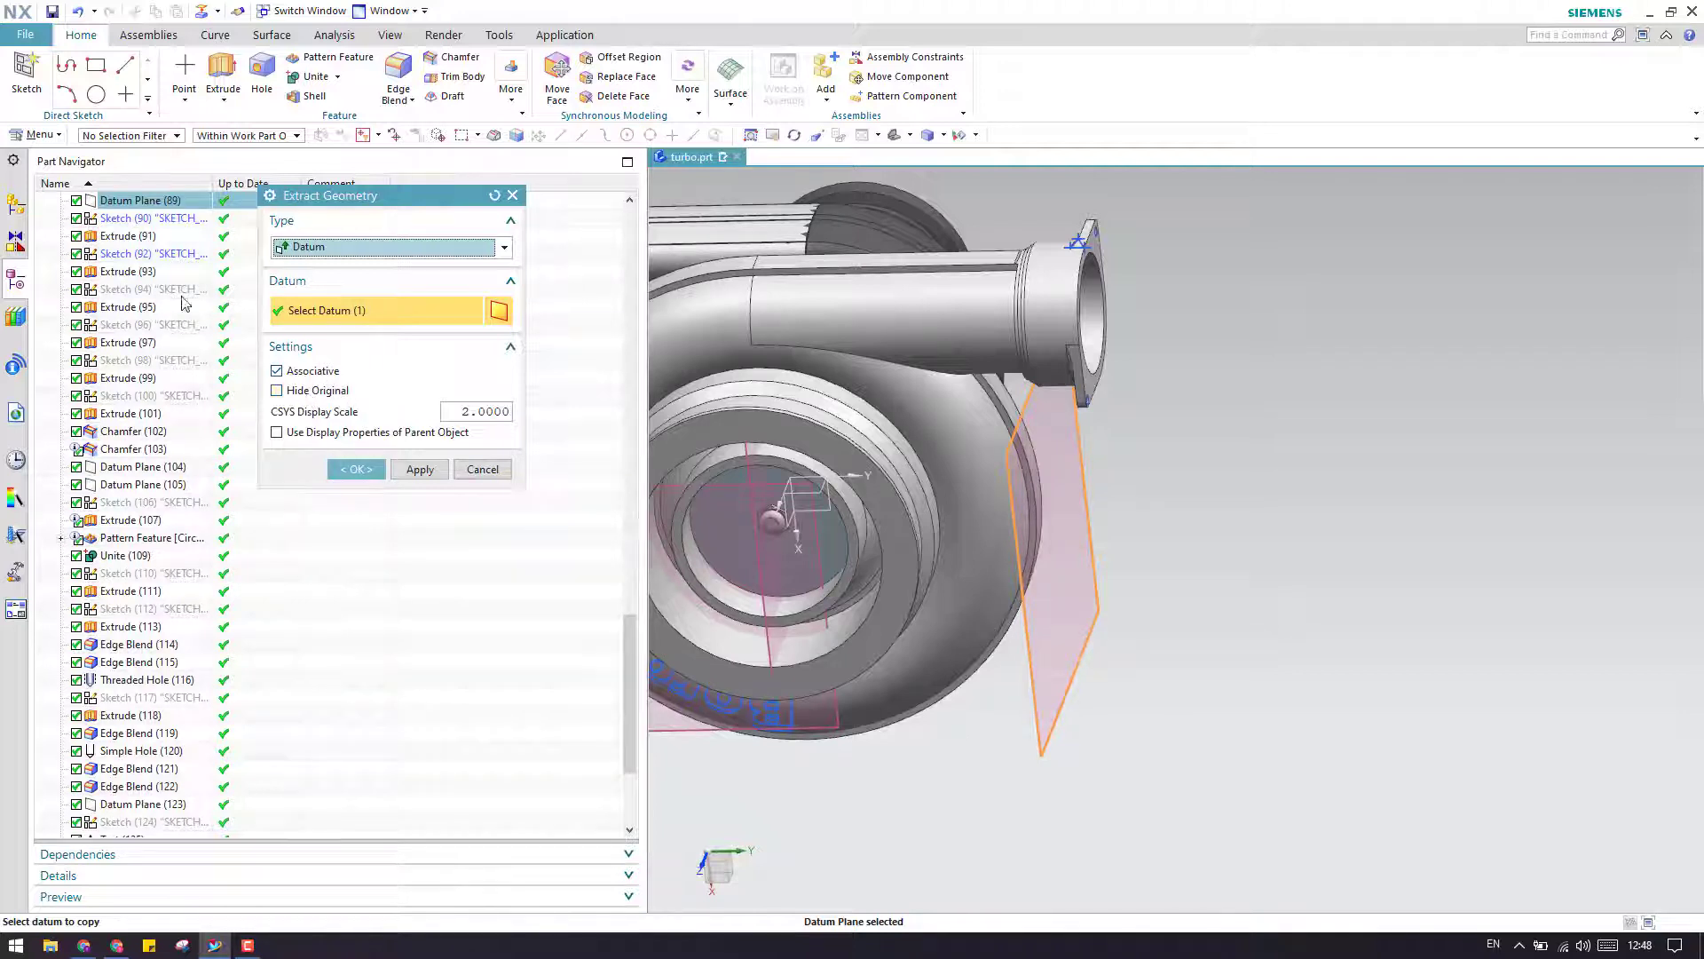
{"action": "scroll", "coordinate": [160, 268], "scroll_direction": "up", "scroll_amount": 1}
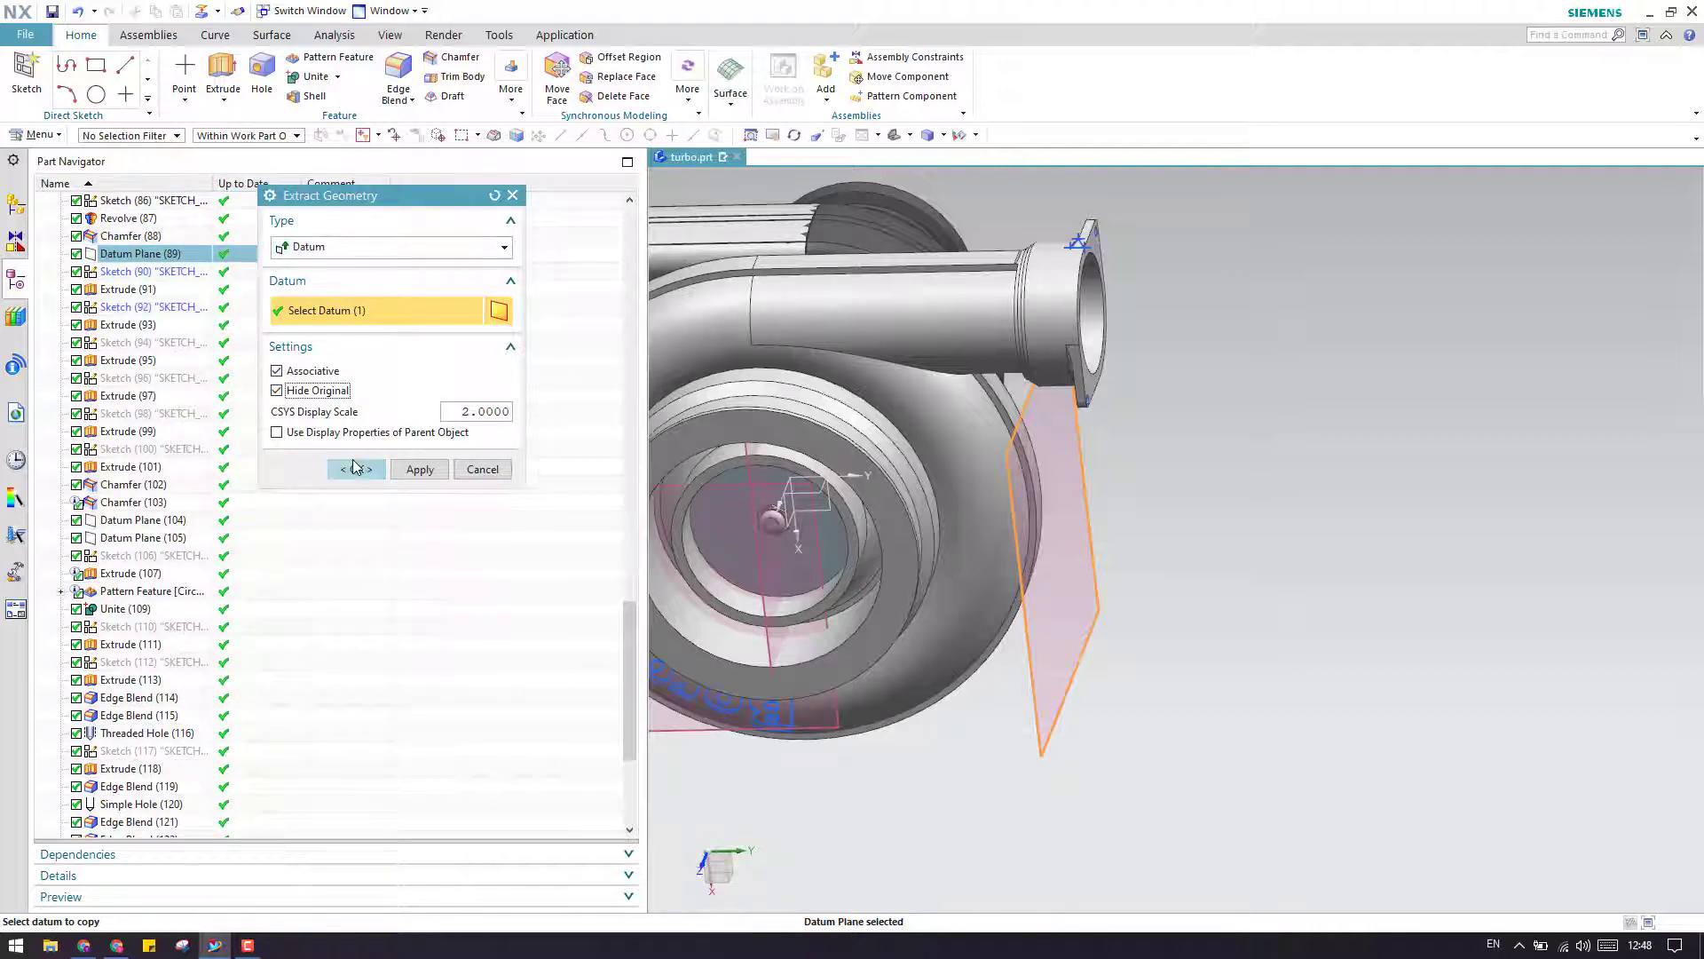
{"action": "left_click", "coordinate": [356, 468]}
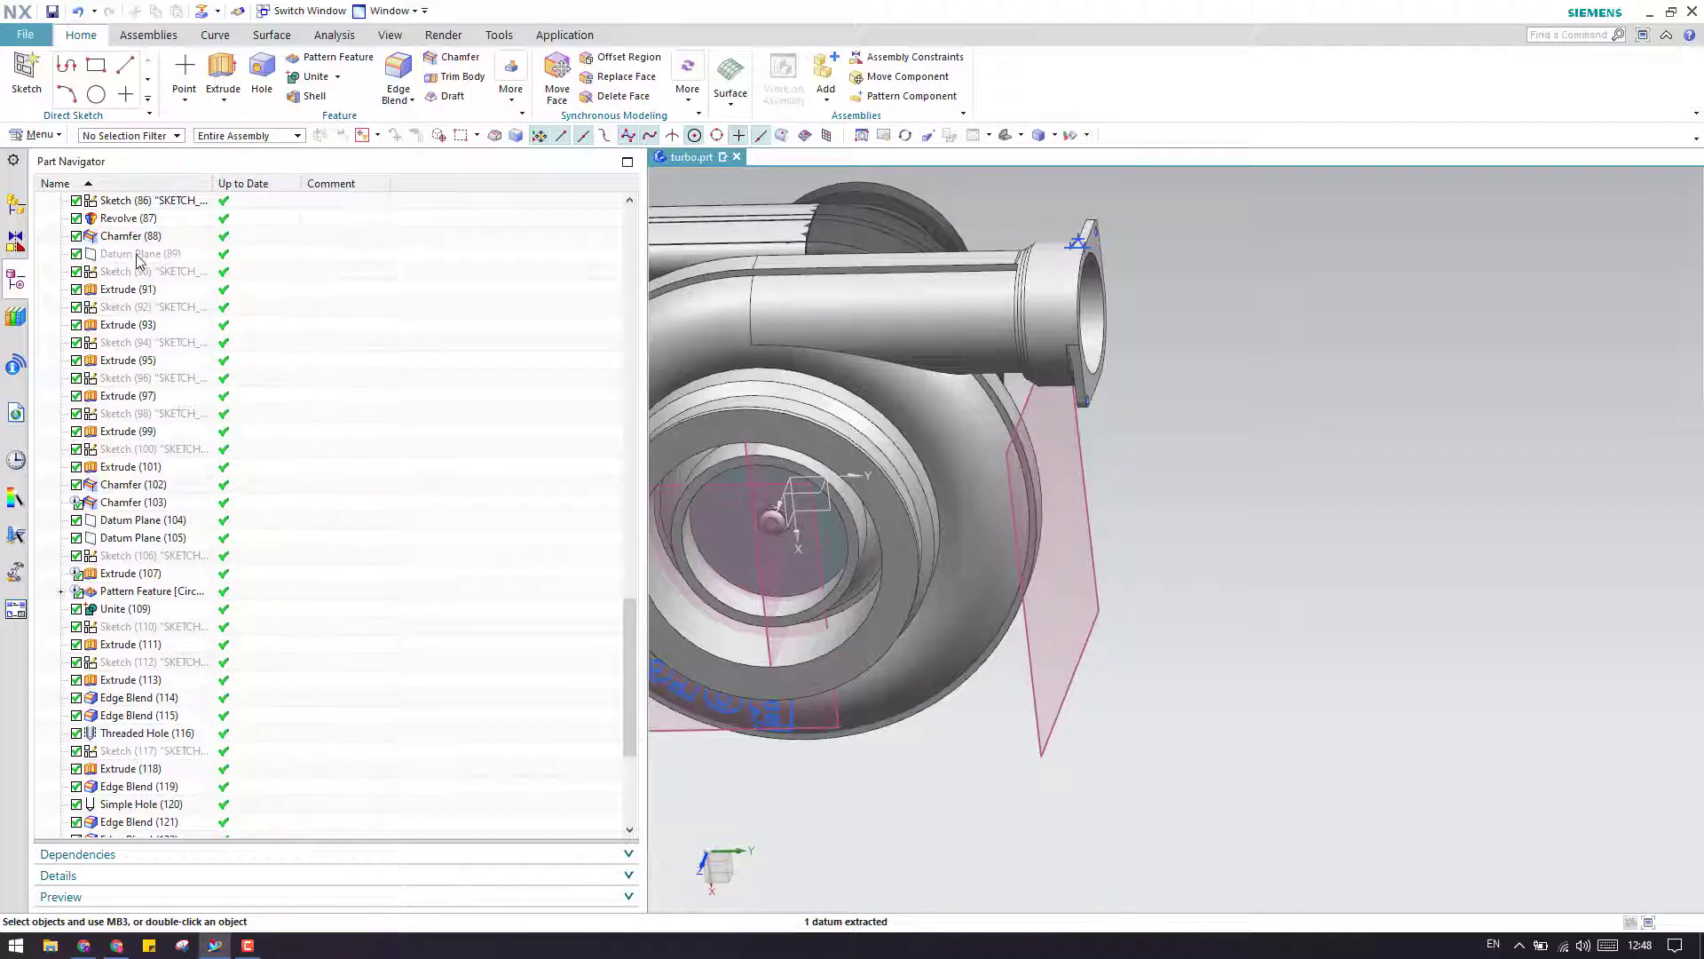
Step: Examine the original Datum Plane (89) and the extracted datum plane by highlighting them in the feature history
{"action": "left_click", "coordinate": [138, 255]}
{"action": "left_click", "coordinate": [138, 308]}
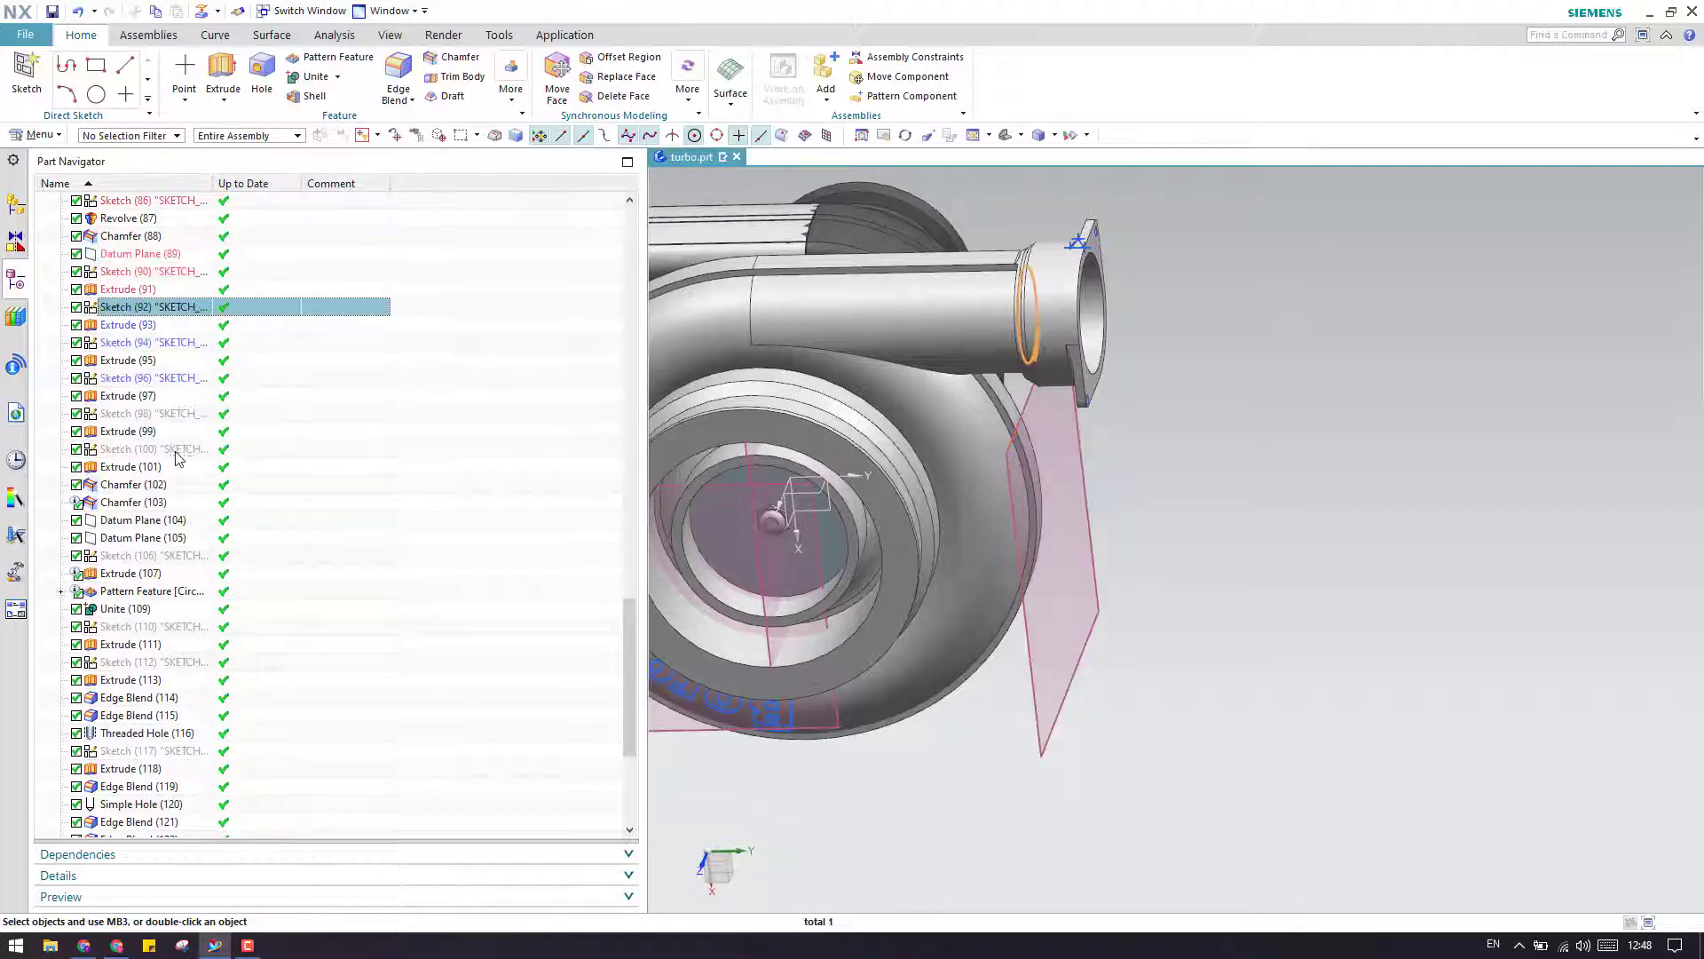
{"action": "scroll", "coordinate": [186, 523], "scroll_direction": "down", "scroll_amount": 5}
{"action": "left_click", "coordinate": [178, 821]}
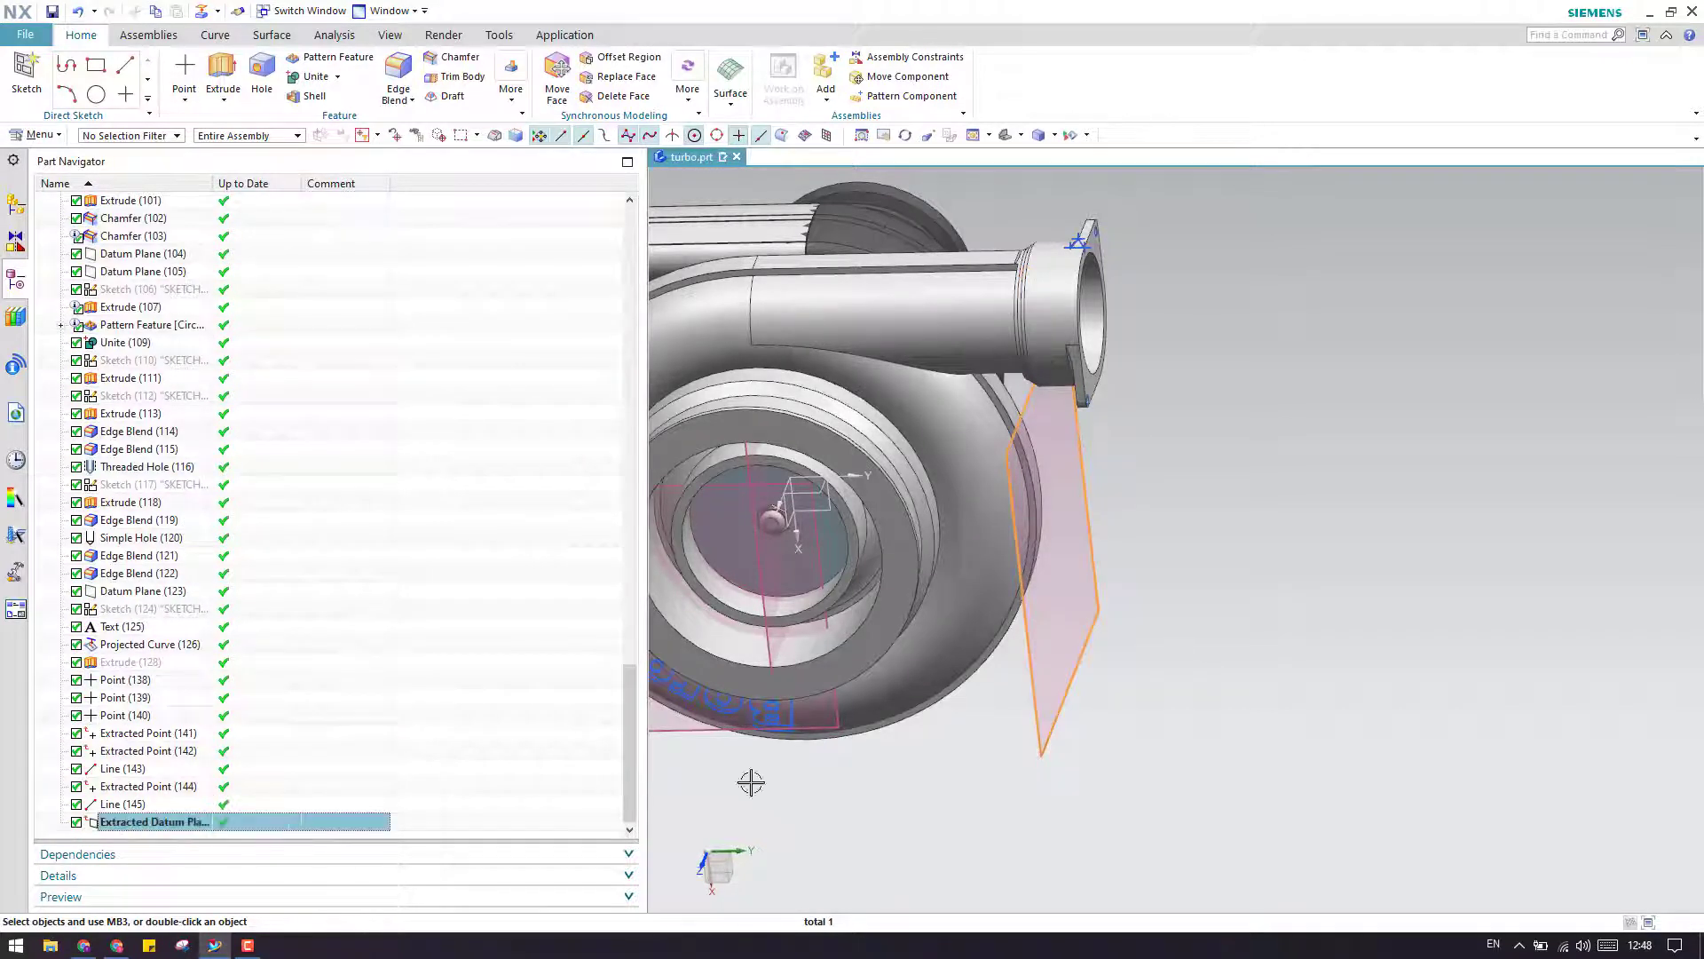
Step: Hide the extracted datum plane and check the original plane's entry in the feature history
{"action": "right_click", "coordinate": [142, 823]}
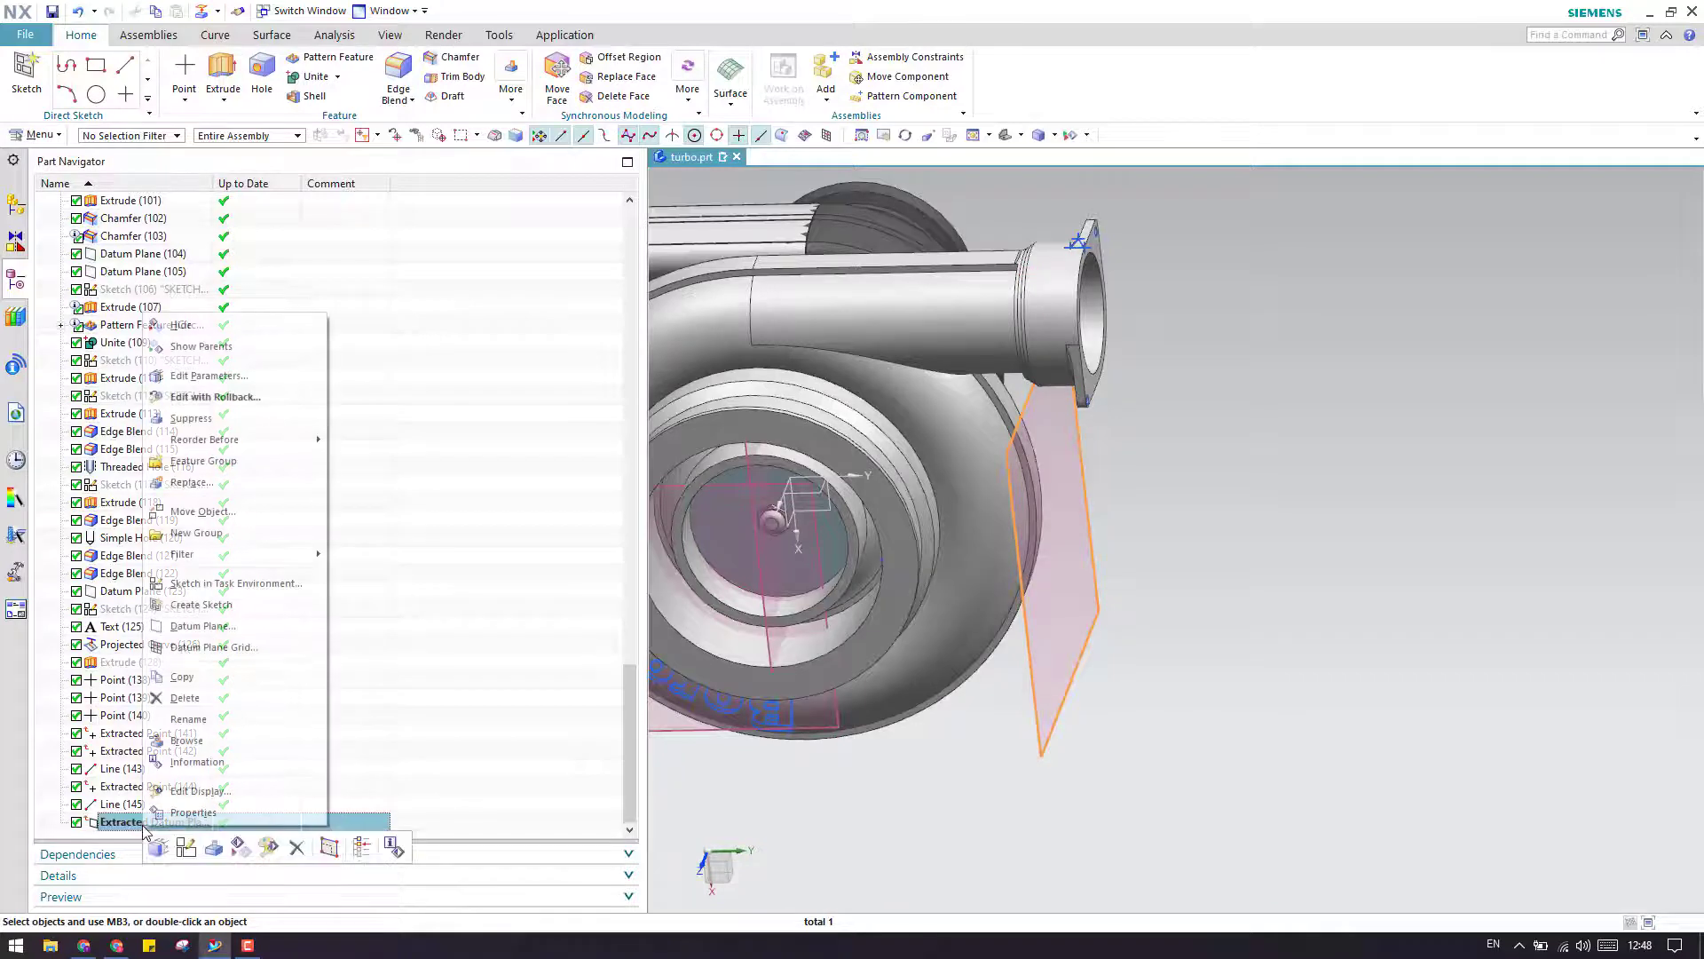
{"action": "left_click", "coordinate": [186, 327]}
{"action": "scroll", "coordinate": [1088, 555], "scroll_direction": "down", "scroll_amount": 2}
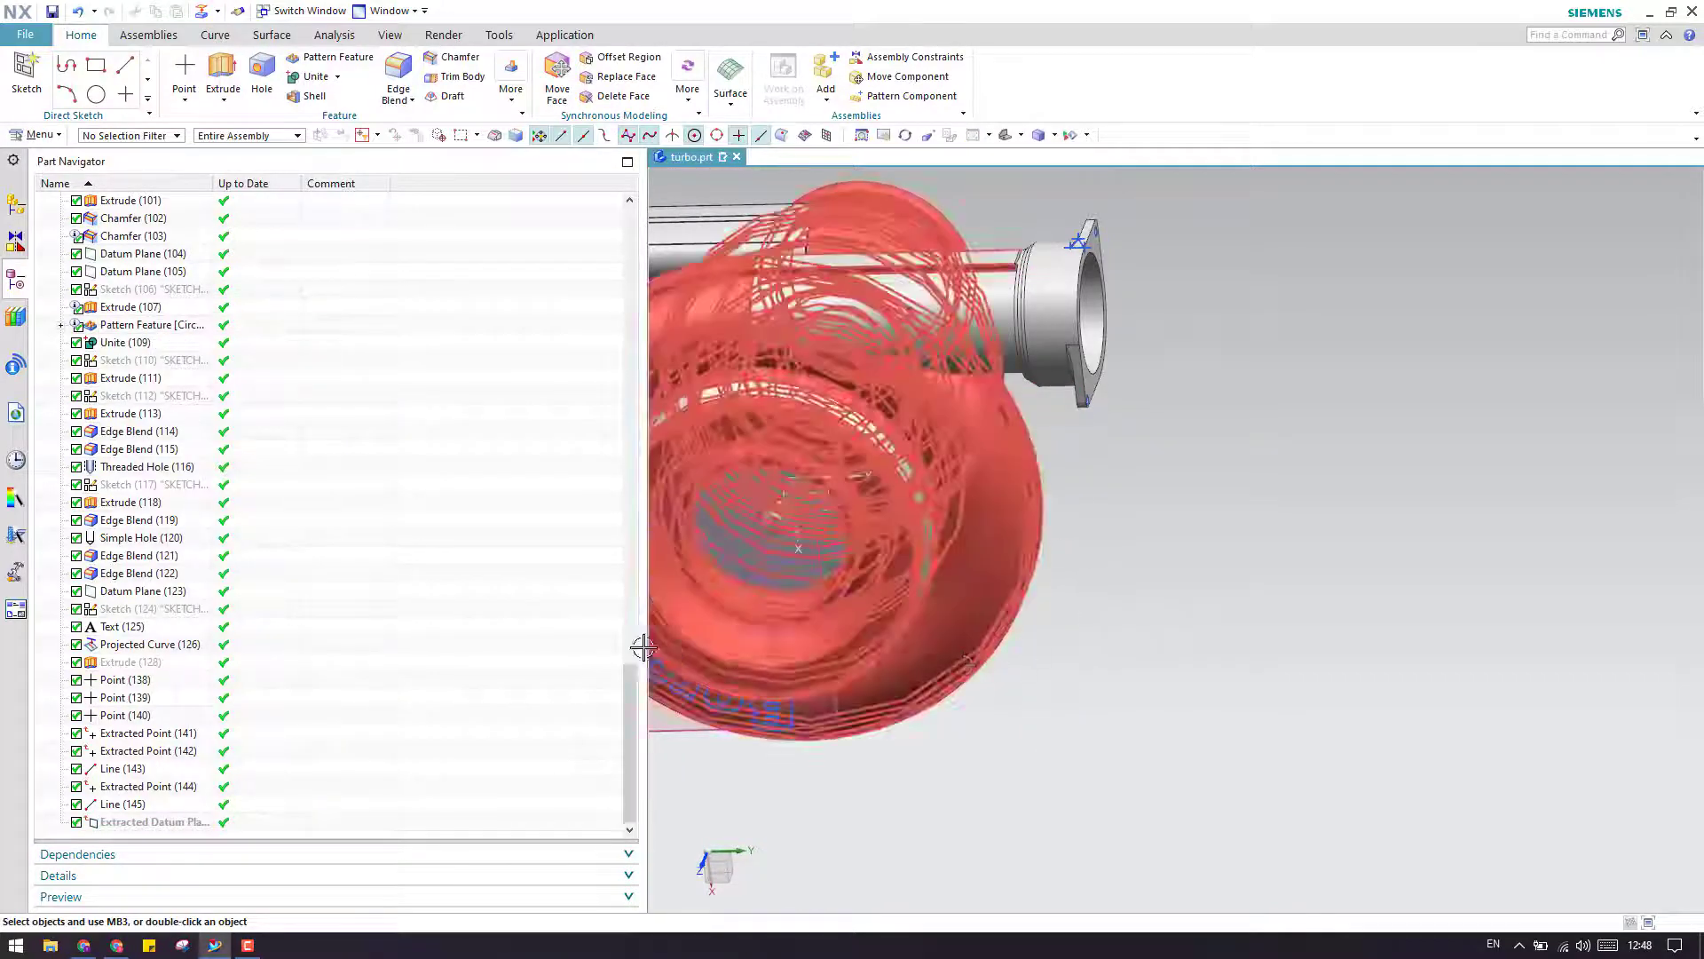
{"action": "scroll", "coordinate": [181, 311], "scroll_direction": "up", "scroll_amount": 7}
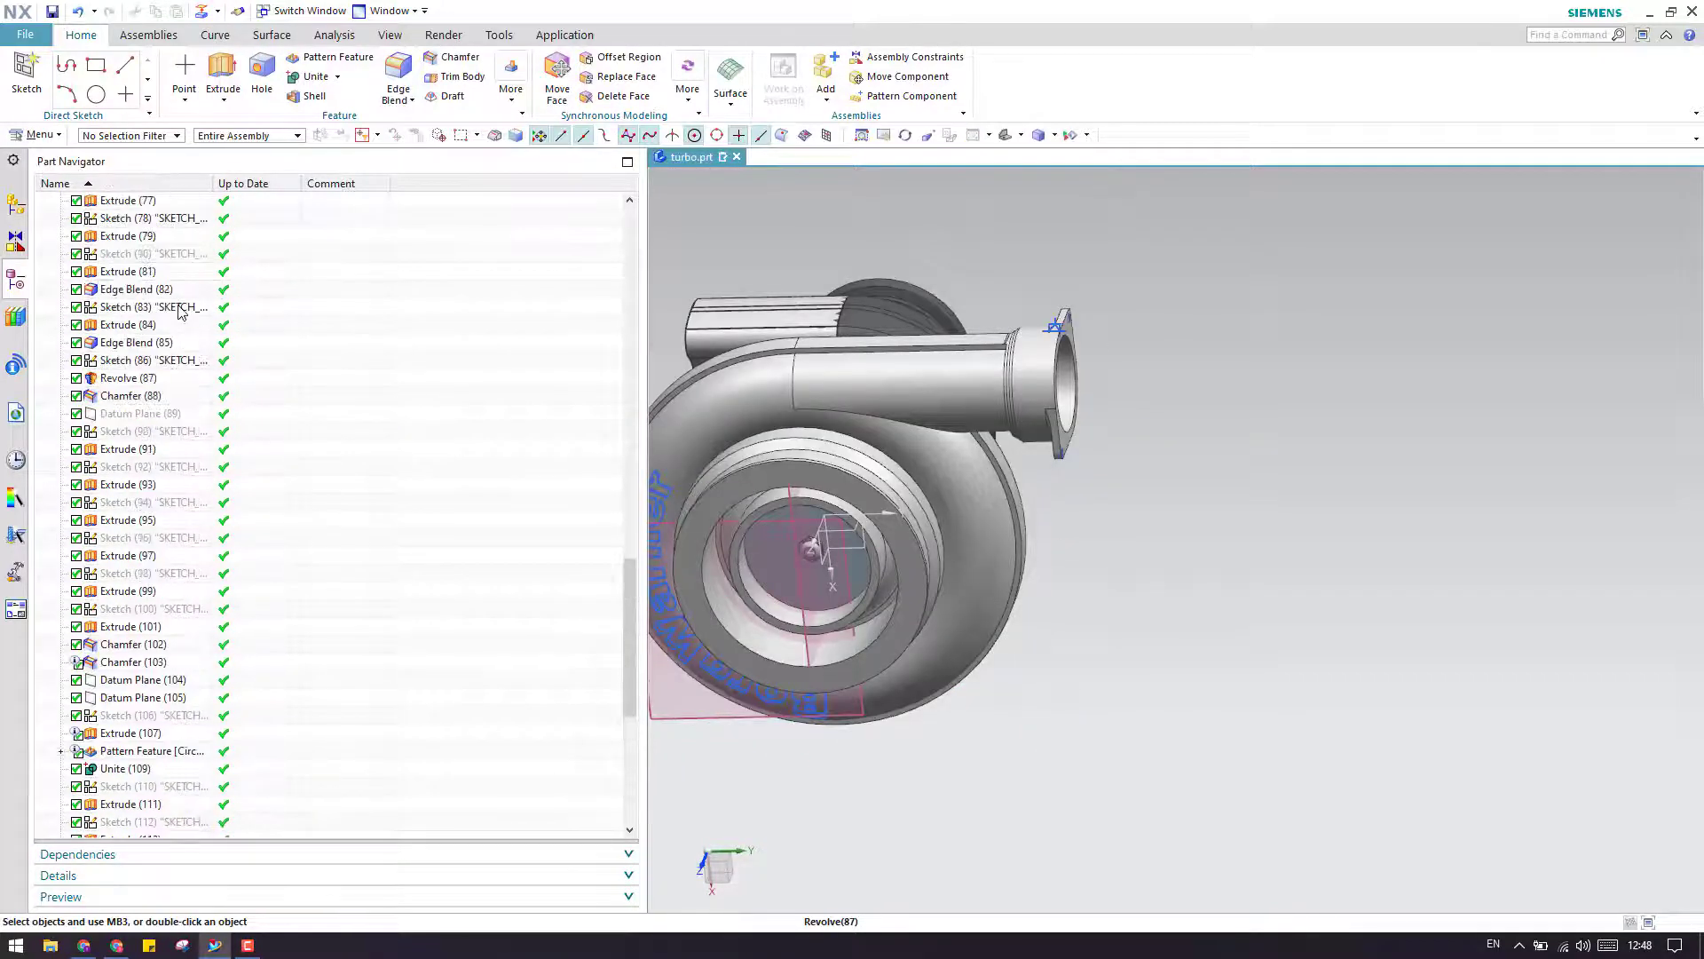
{"action": "scroll", "coordinate": [180, 319], "scroll_direction": "down", "scroll_amount": 7}
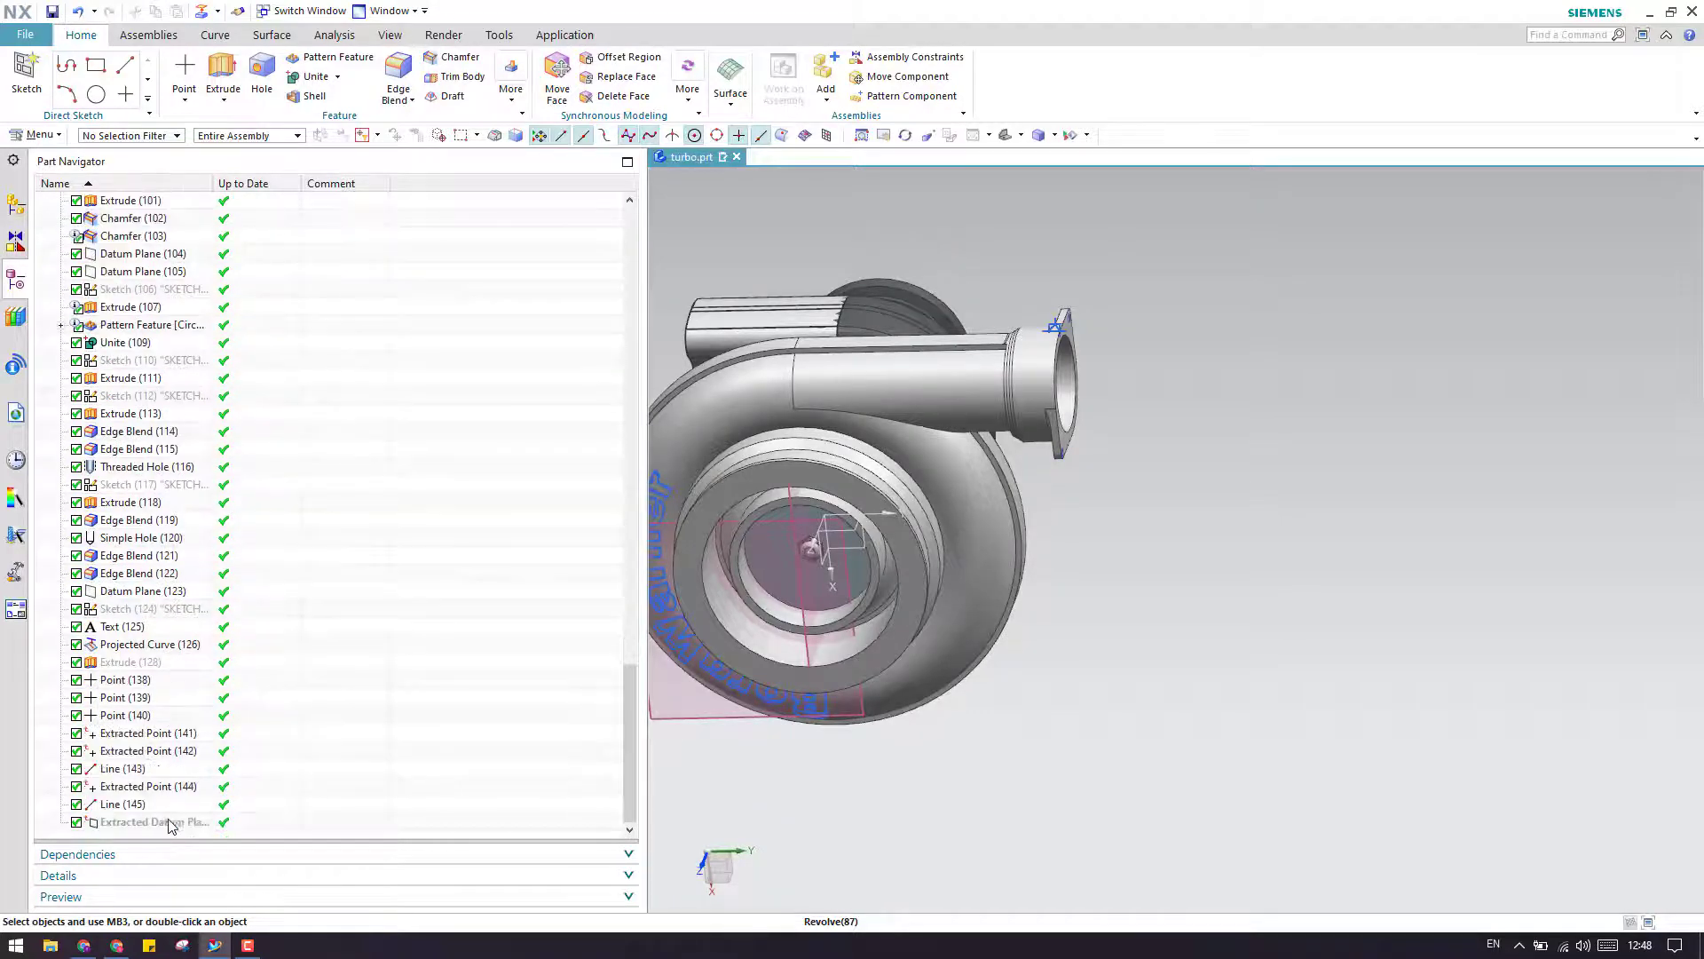
Step: Show the extracted datum plane beneath the outlet flange again
{"action": "right_click", "coordinate": [171, 820]}
{"action": "left_click", "coordinate": [208, 321]}
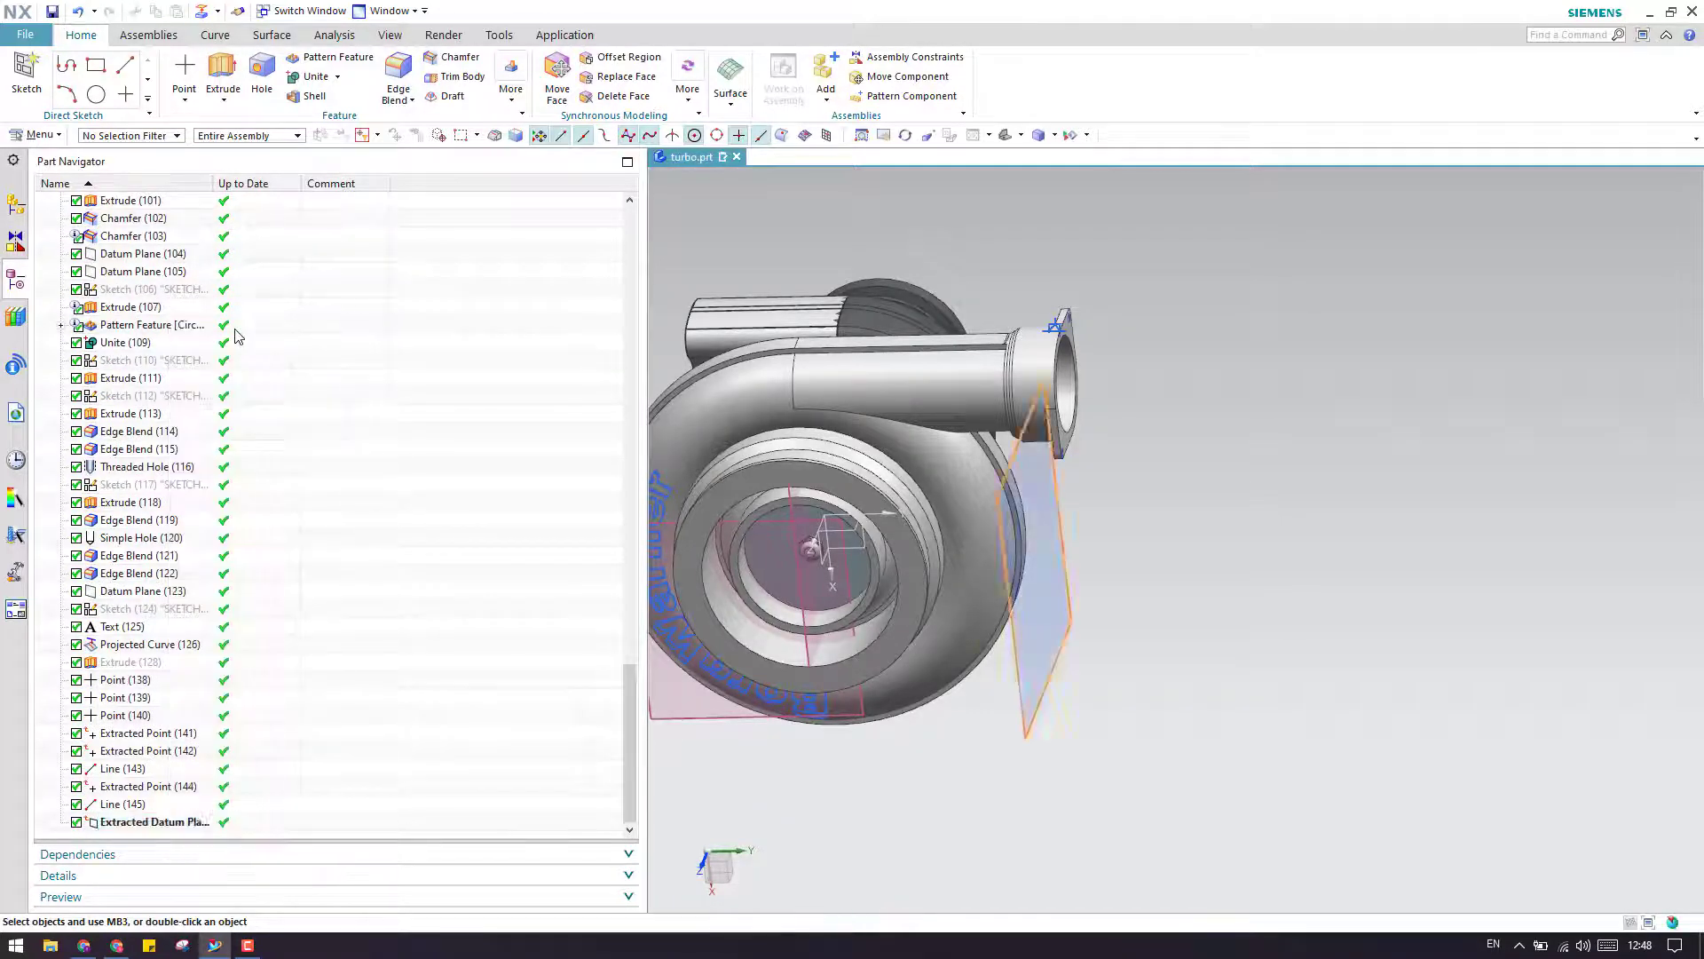
{"action": "scroll", "coordinate": [1009, 686], "scroll_direction": "up", "scroll_amount": 3}
{"action": "scroll", "coordinate": [1027, 669], "scroll_direction": "down", "scroll_amount": 3}
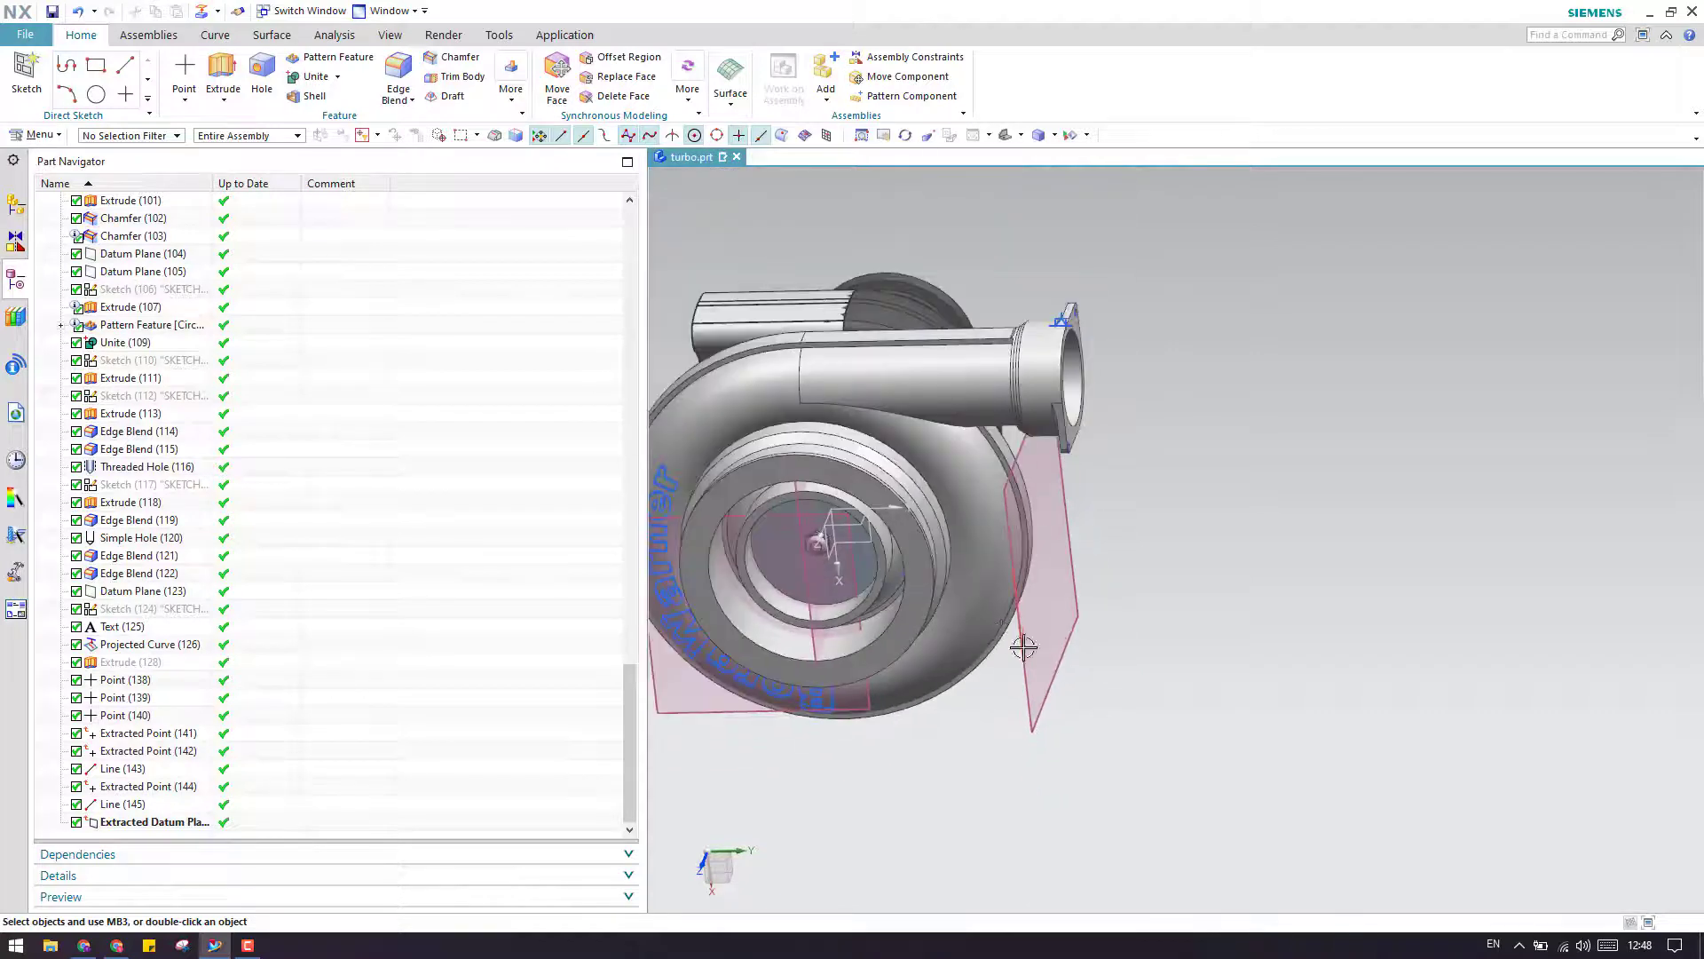